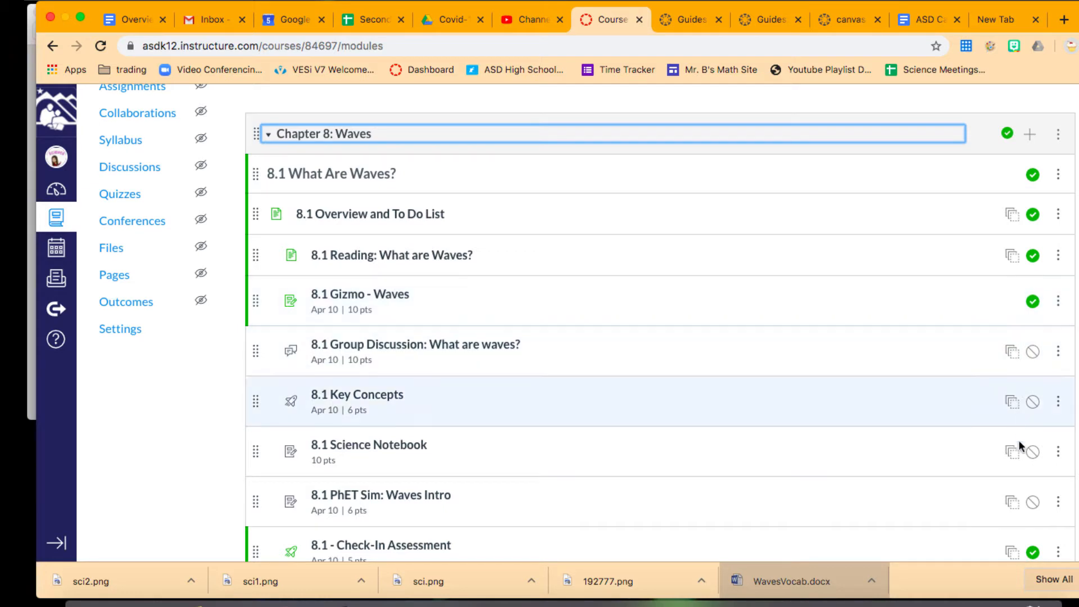
- Open the discussion "8.1 Group Discussion: What are waves?" from the Chapter 8: Waves module for editing
scroll(1031, 503, "down", 3)
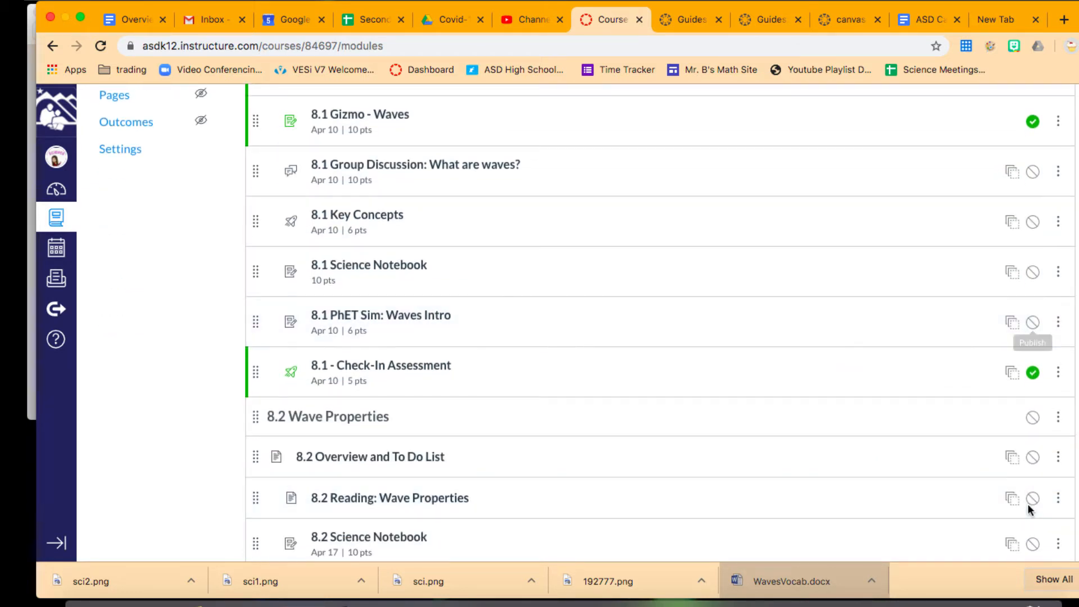
scroll(1027, 503, "up", 2)
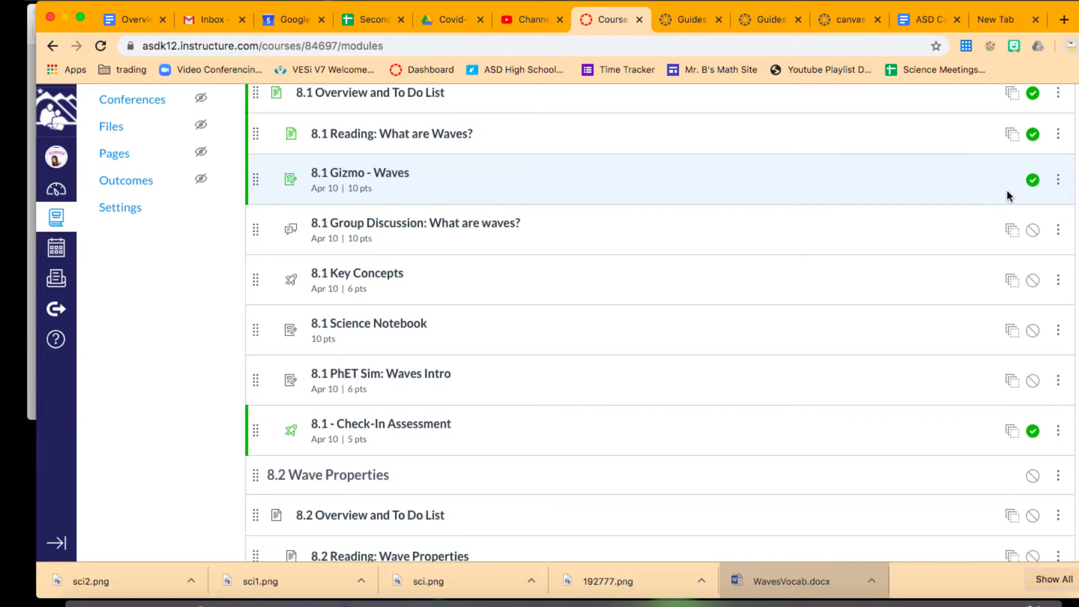
scroll(1006, 190, "up", 5)
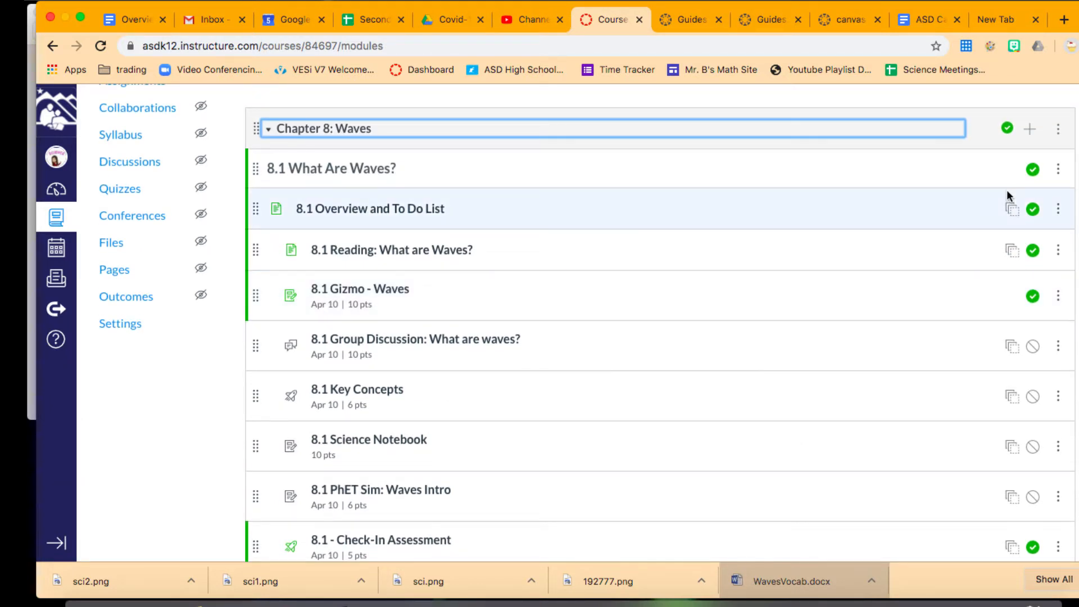
scroll(1006, 190, "down", 3)
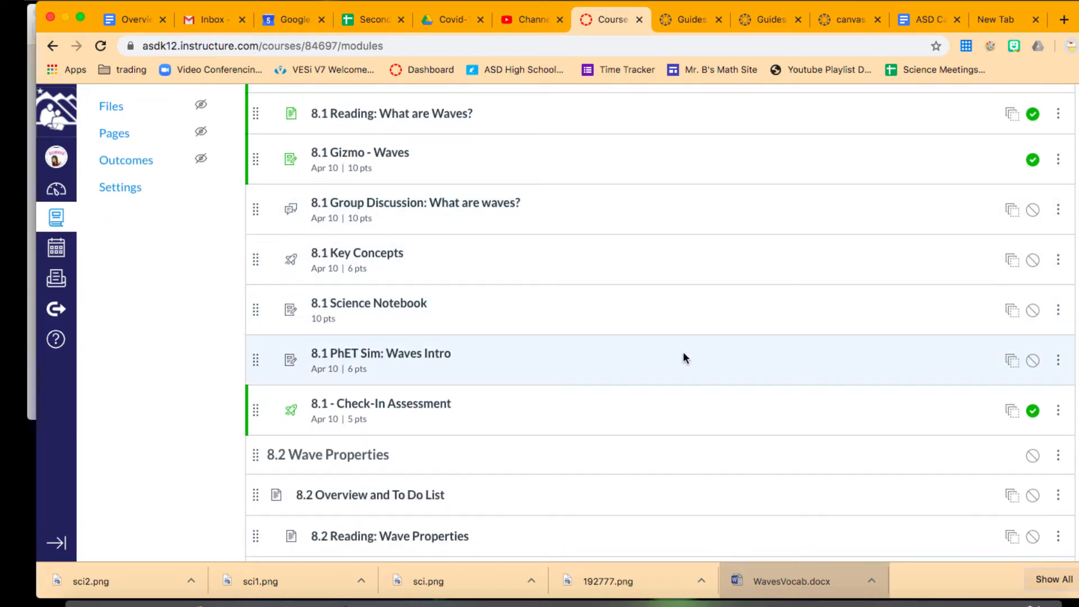
scroll(683, 352, "up", 2)
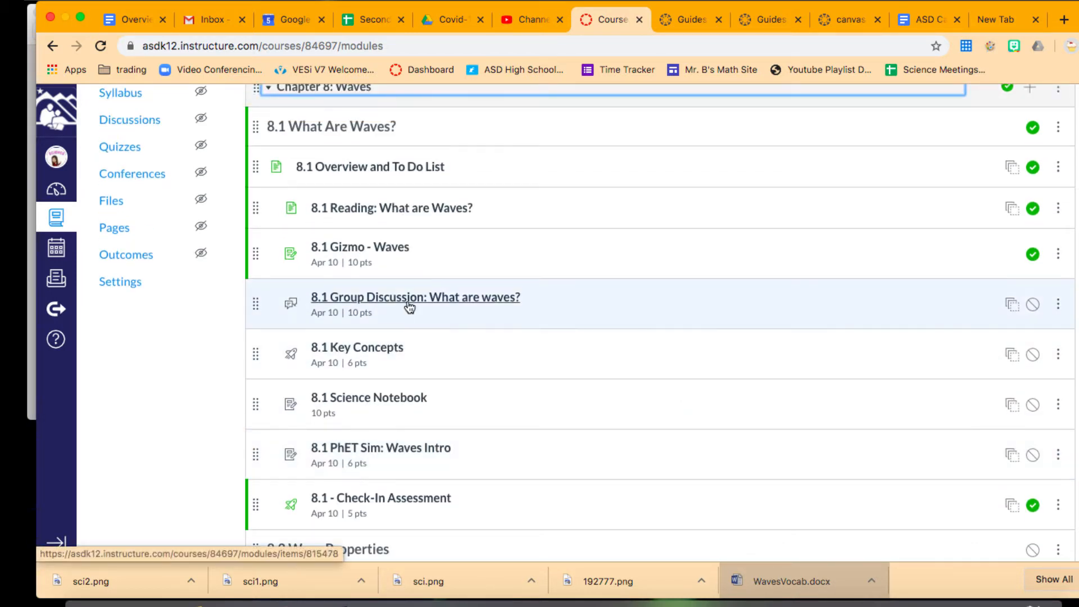
left_click(421, 302)
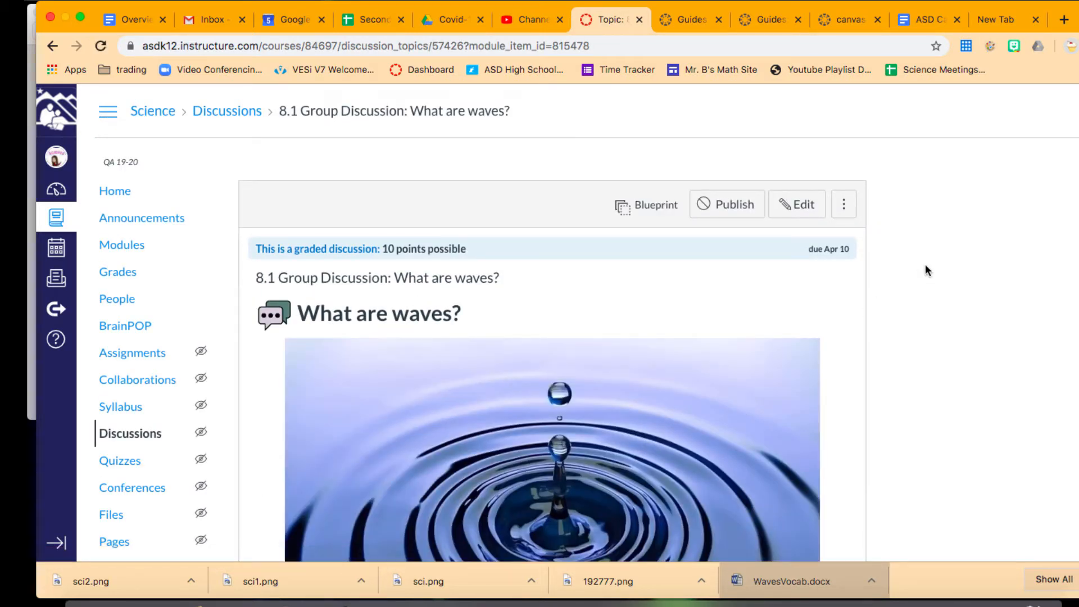
left_click(803, 206)
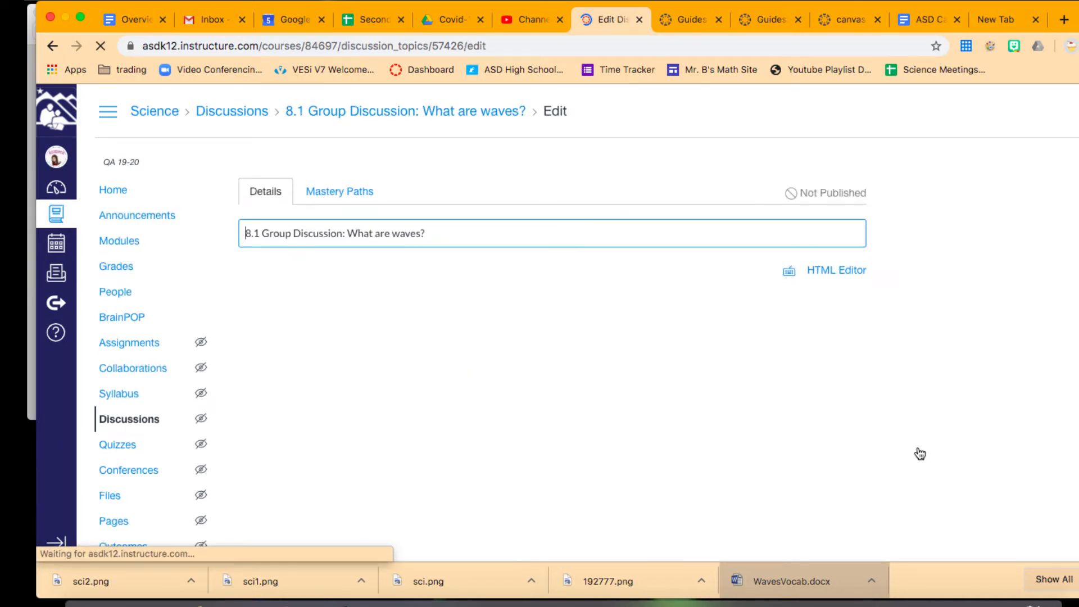
- Keep the discussion's due date at Apr 10 11:59pm for Everyone and save it without publishing
scroll(891, 469, "down", 6)
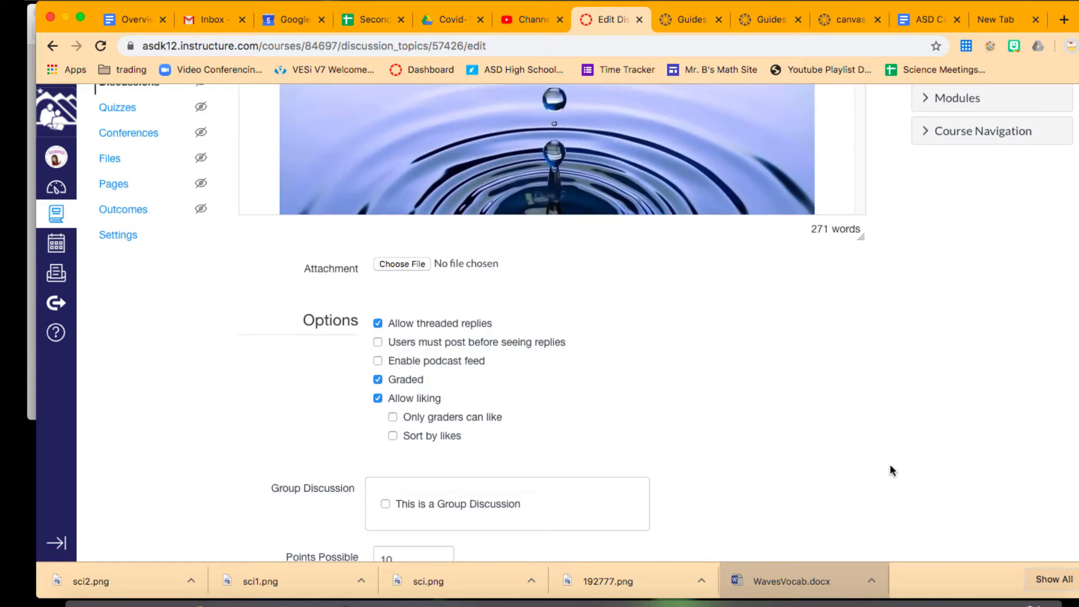
scroll(890, 467, "down", 10)
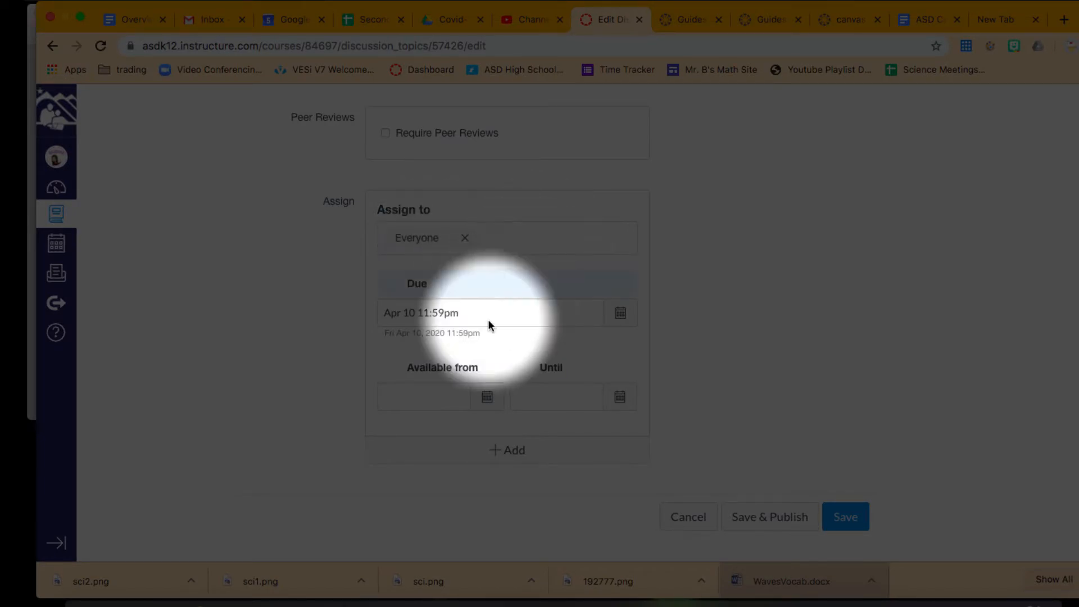
left_click(622, 318)
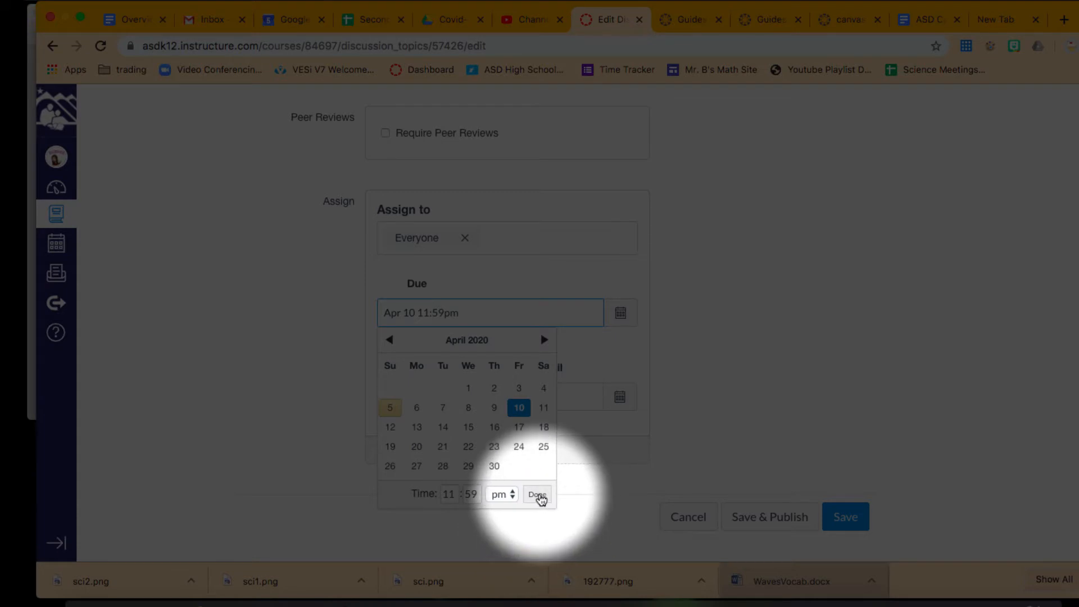
left_click(538, 495)
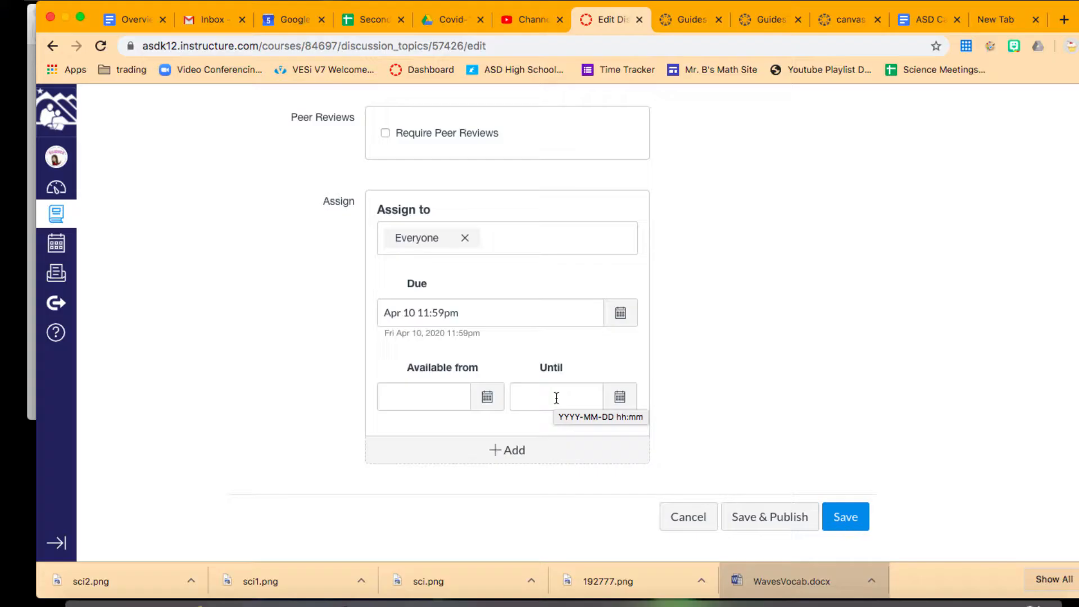
left_click(835, 517)
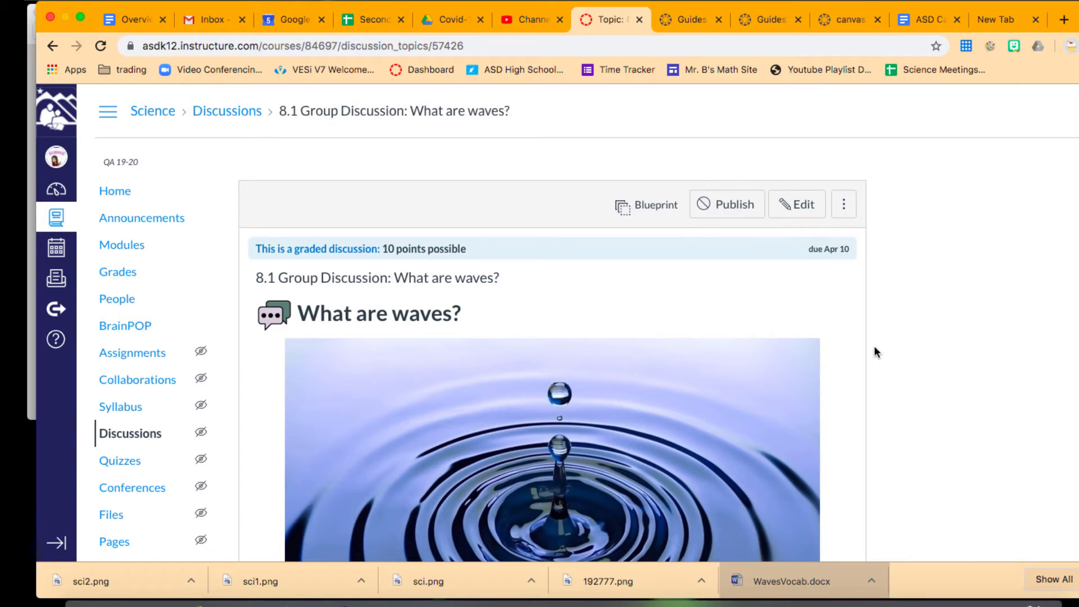
- Return to the course modules and check the actions available for the 8.1 Group Discussion item
left_click(114, 250)
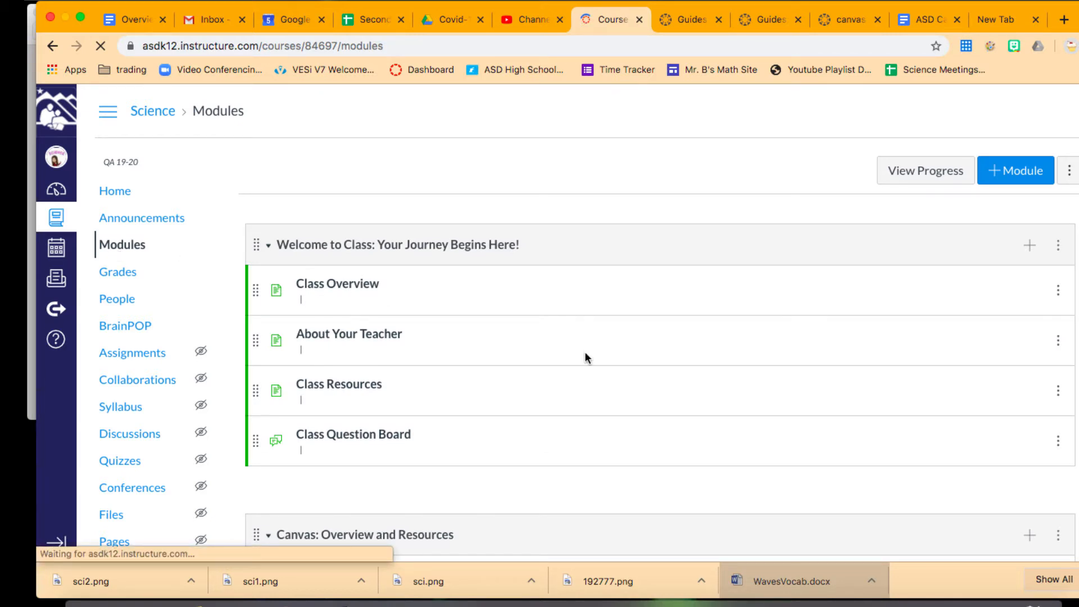
scroll(584, 357, "down", 5)
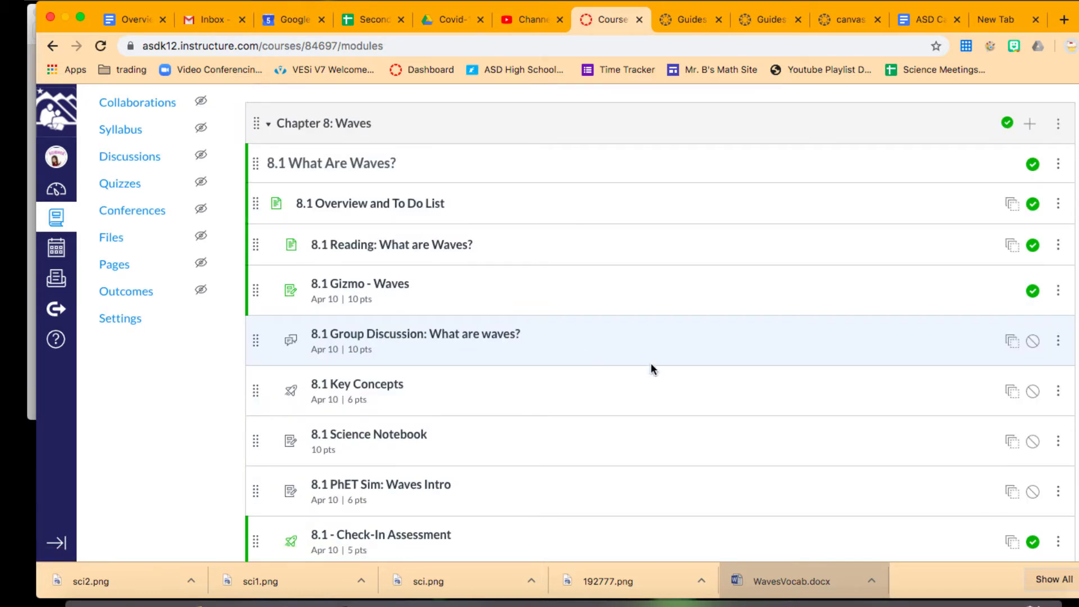
left_click(1057, 341)
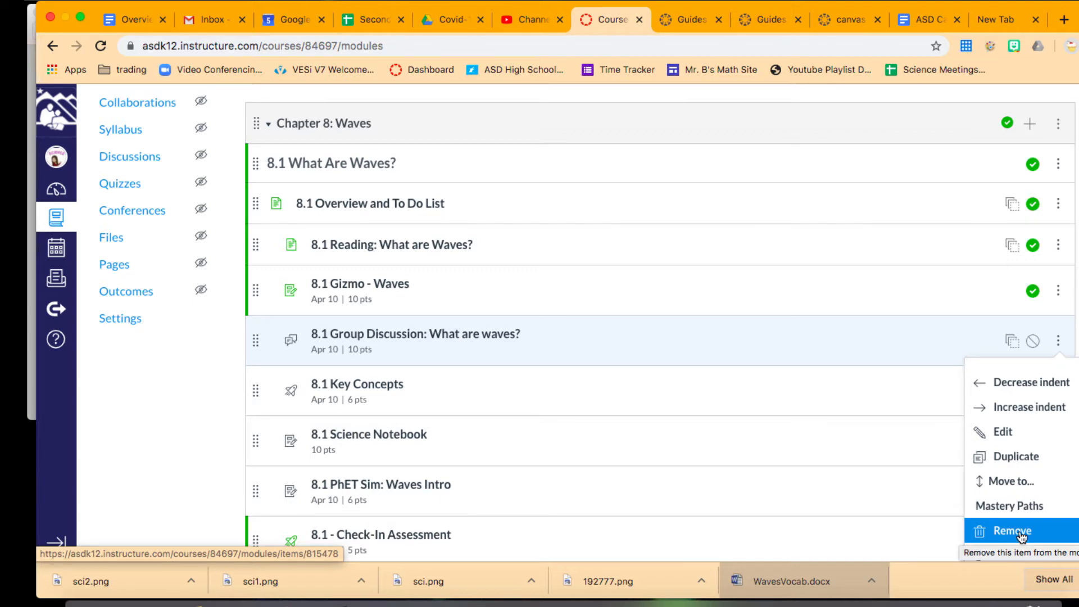
left_click(644, 146)
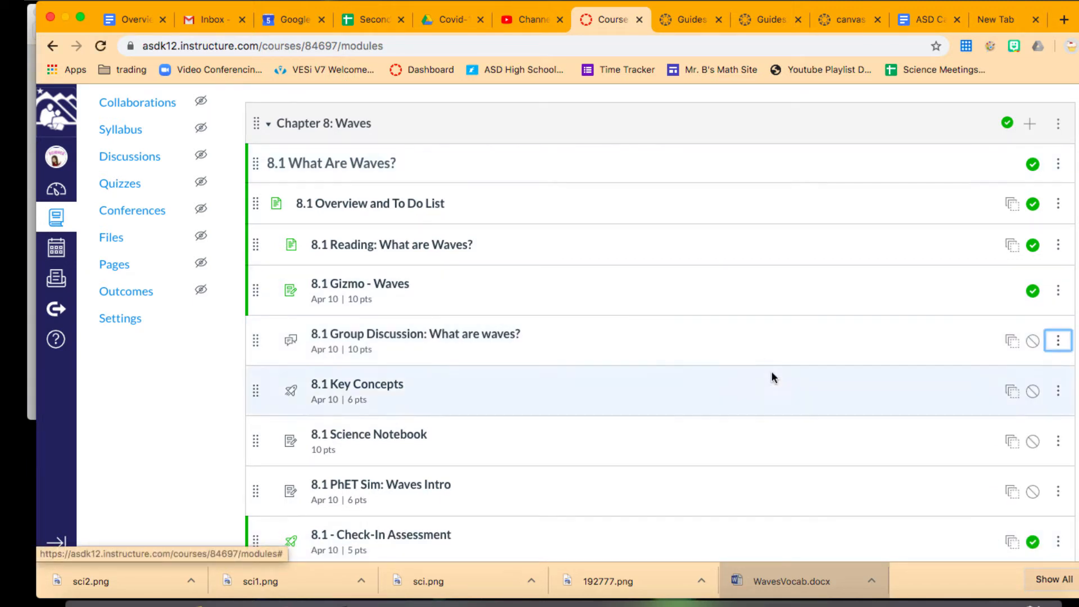
- Look through the course's full list of discussions, including their due dates and published status
scroll(122, 400, "up", 3)
scroll(121, 402, "up", 2)
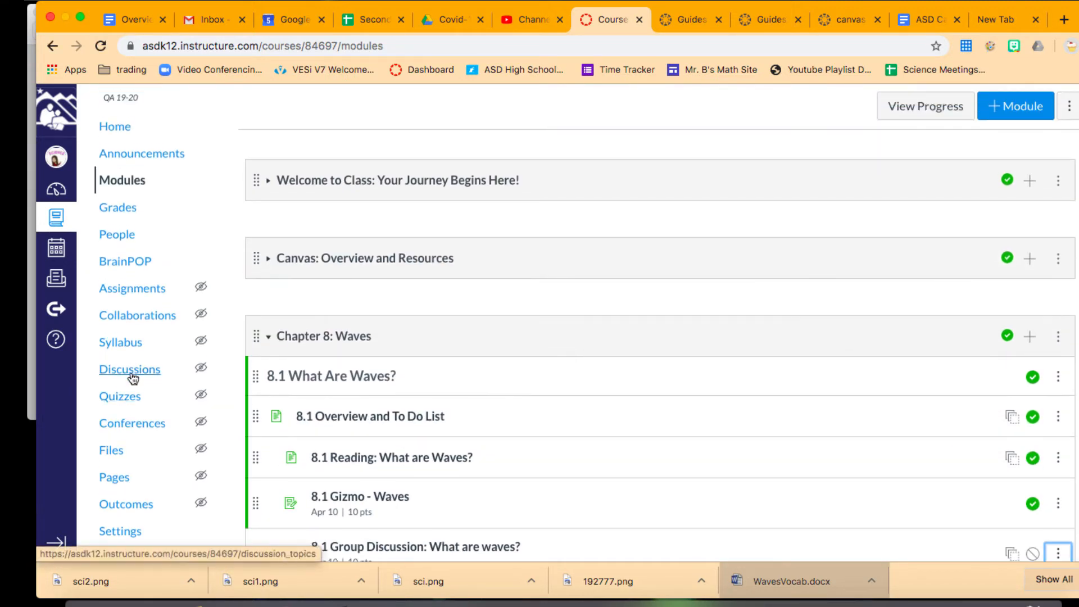
left_click(133, 375)
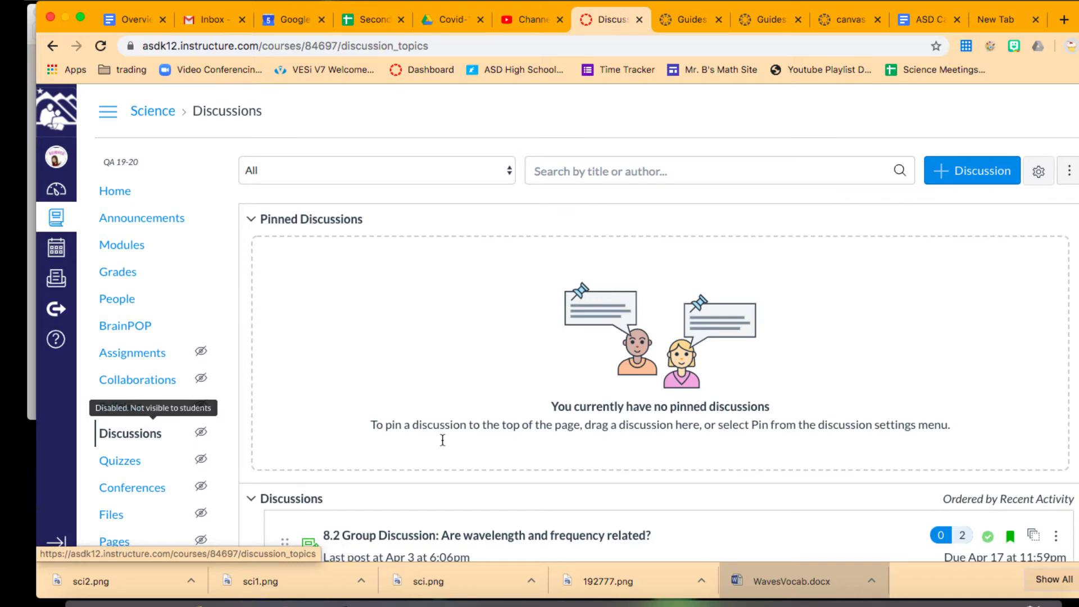
scroll(488, 433, "down", 5)
scroll(537, 430, "down", 8)
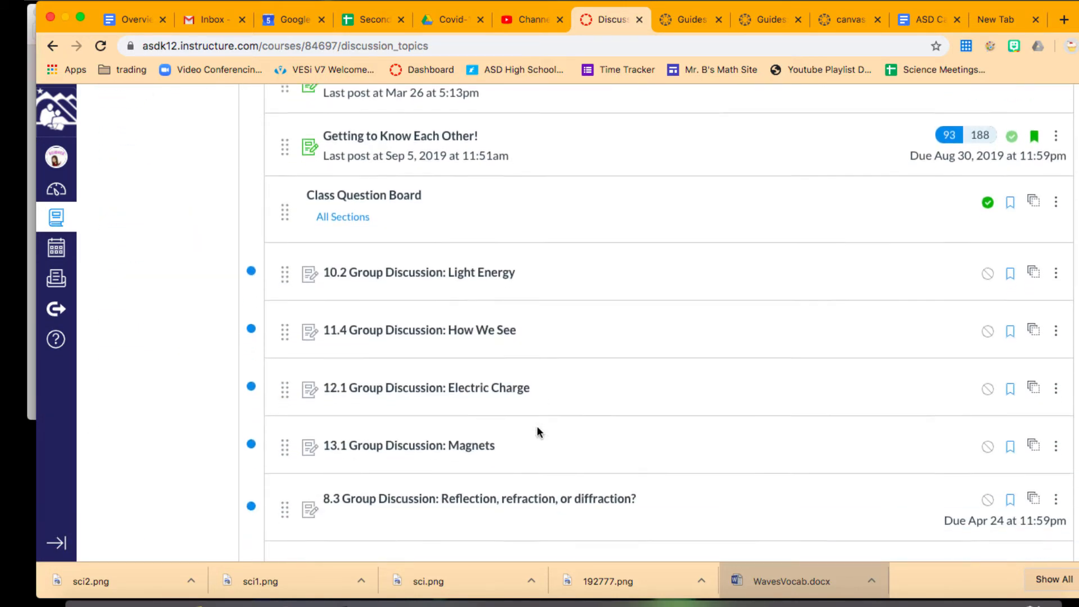
scroll(538, 432, "down", 4)
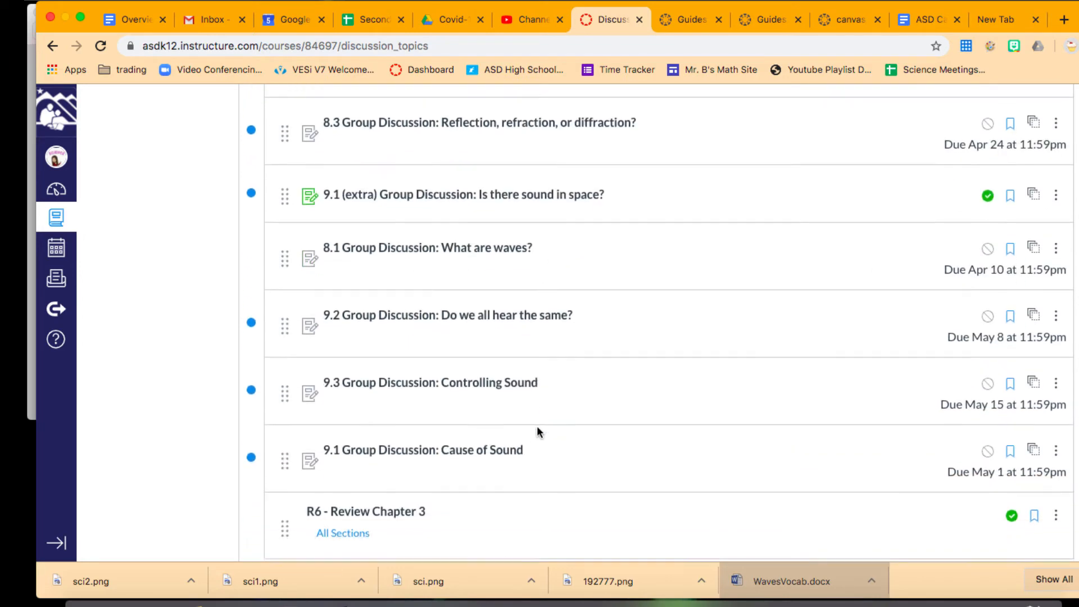
scroll(537, 428, "up", 15)
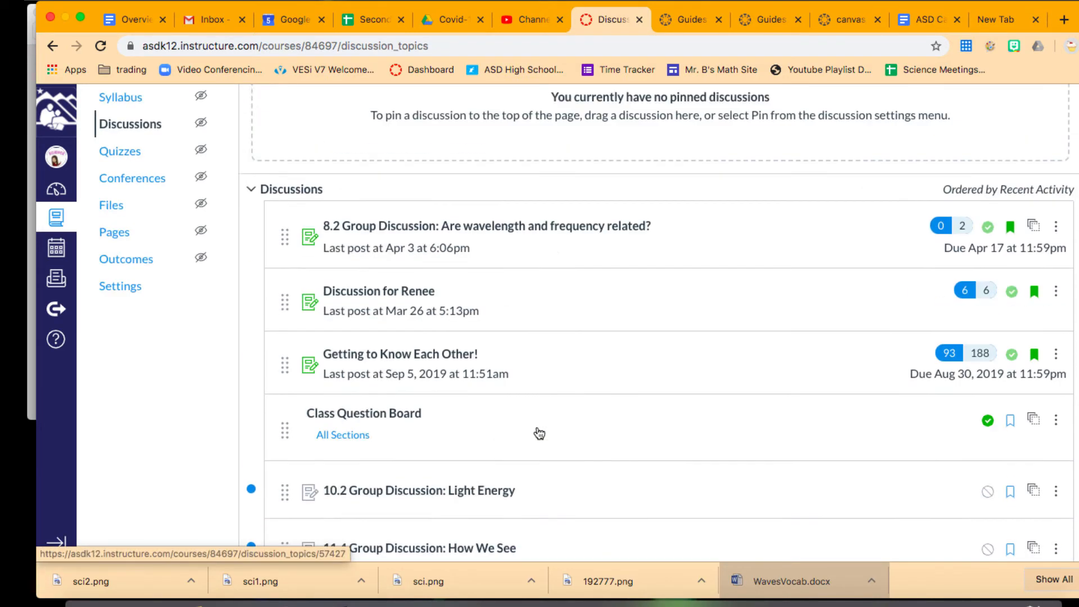
- In the calendar, move the 8.1 Check-In Assessment from April 10 to April 14 and back to April 10
scroll(538, 426, "up", 2)
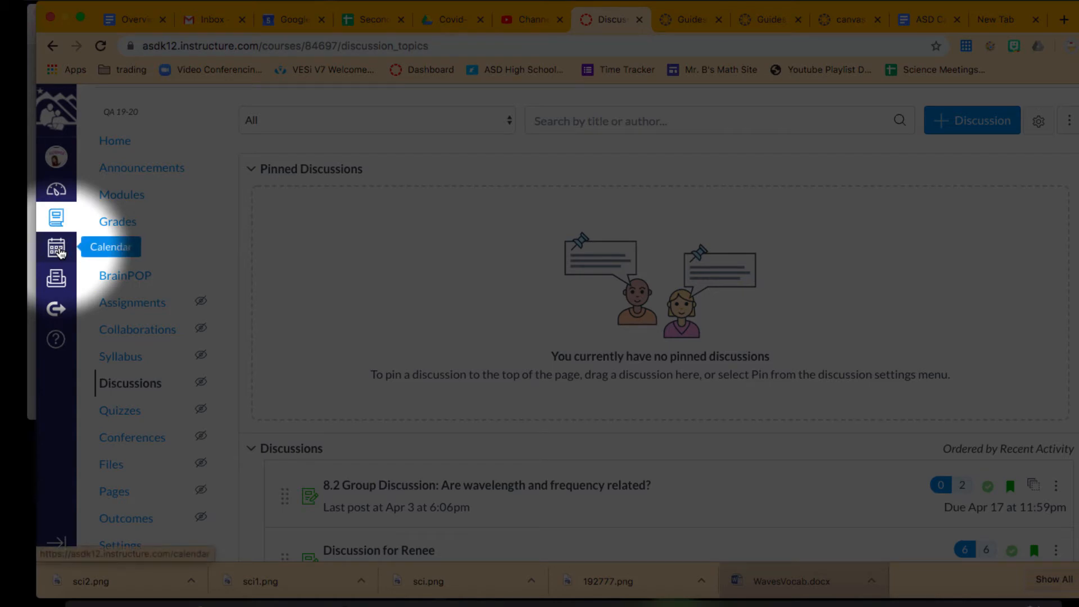
left_click(56, 248)
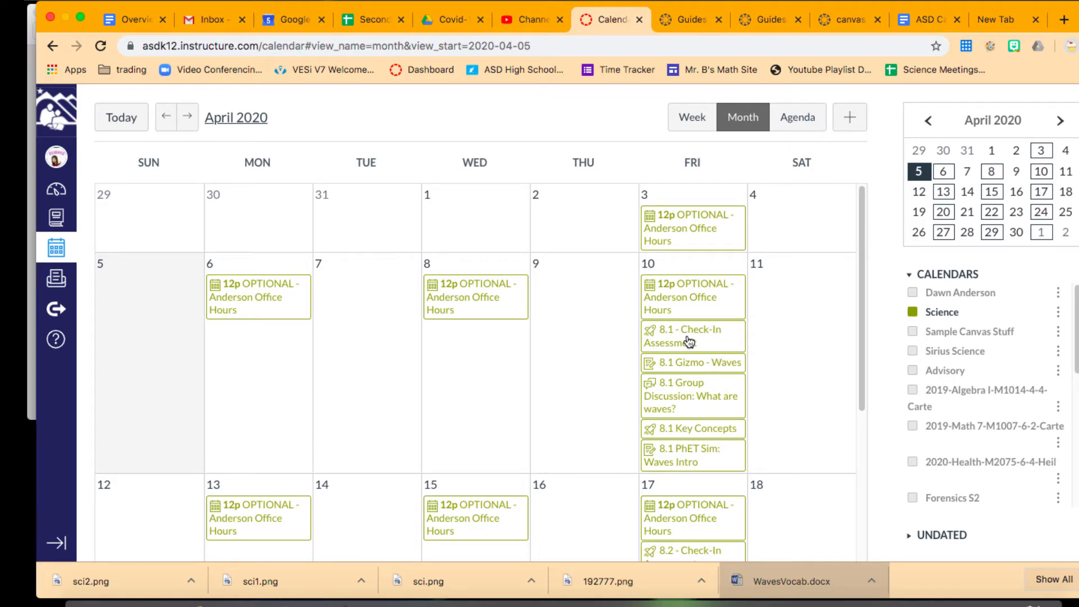
left_click_drag(691, 340, 355, 511)
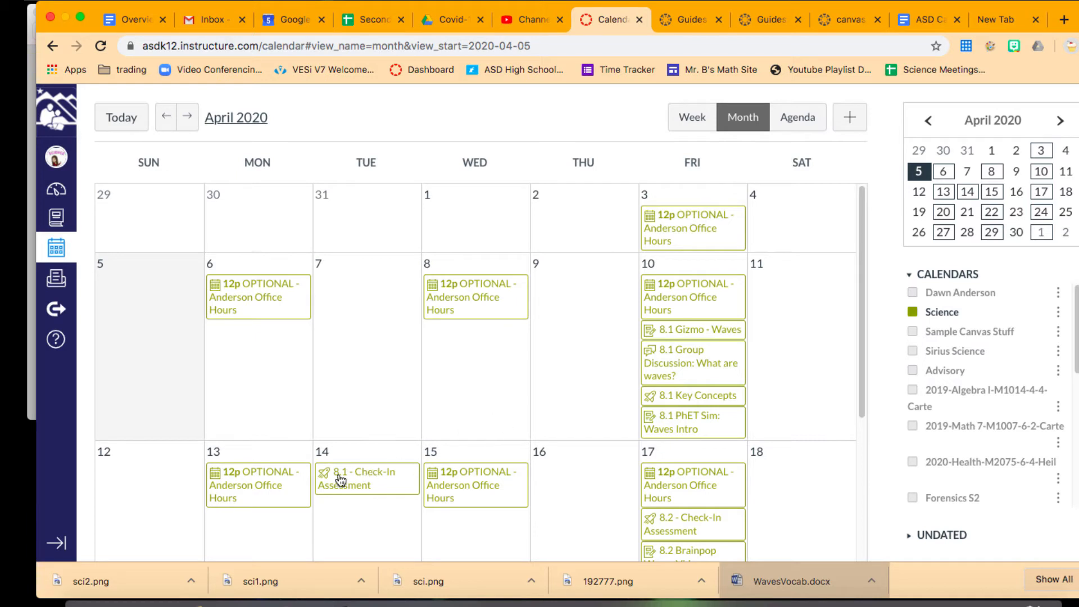
left_click_drag(339, 479, 667, 313)
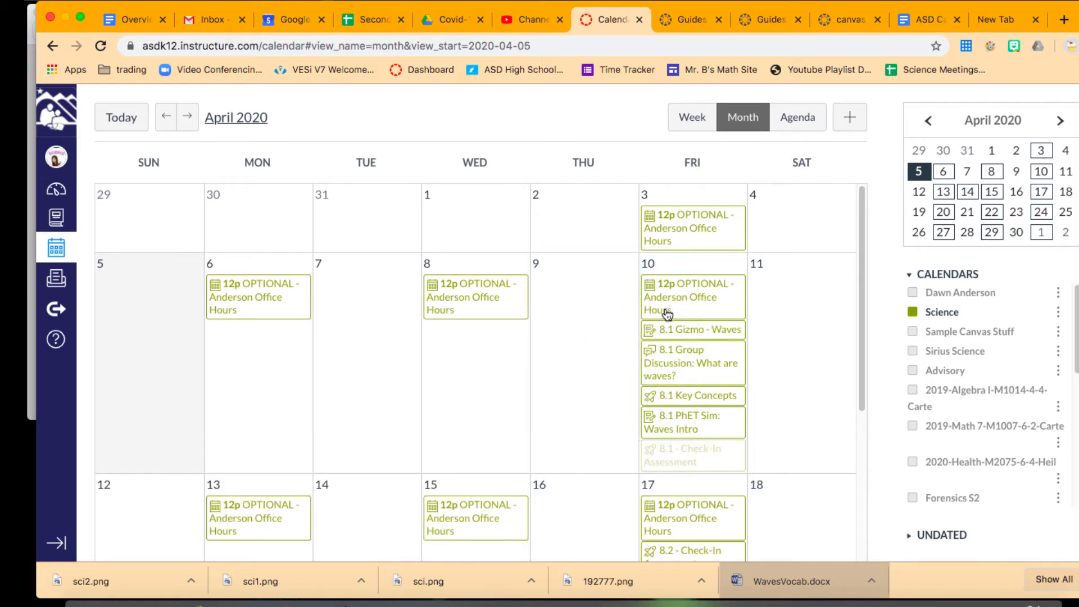
- Examine the Science calendar for the Chapter 8 and 9.1 items due on Fridays from April 10 to May 1
scroll(769, 415, "down", 5)
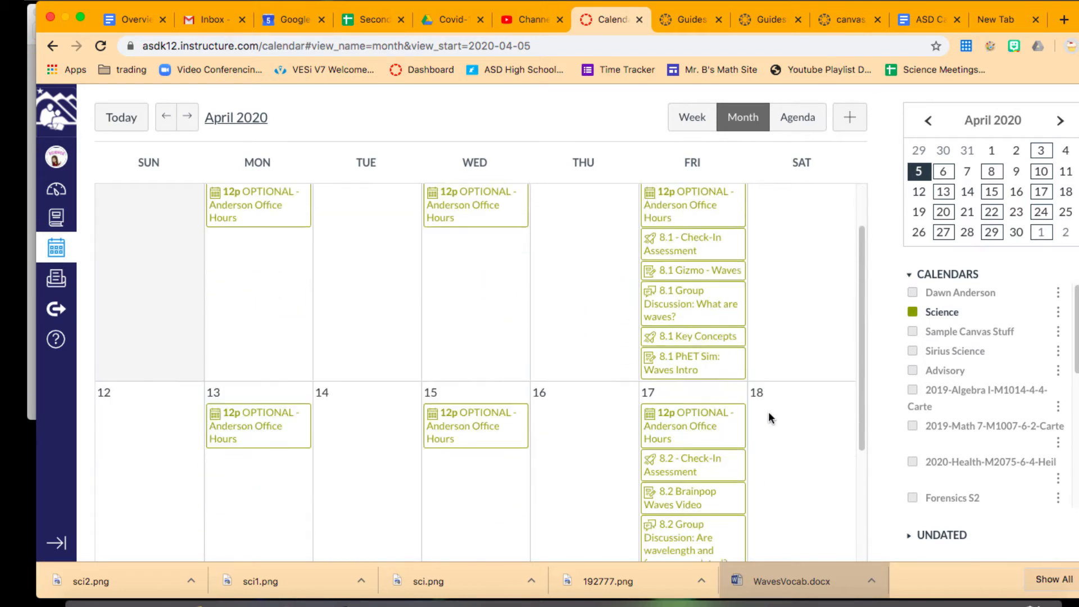
scroll(768, 413, "down", 4)
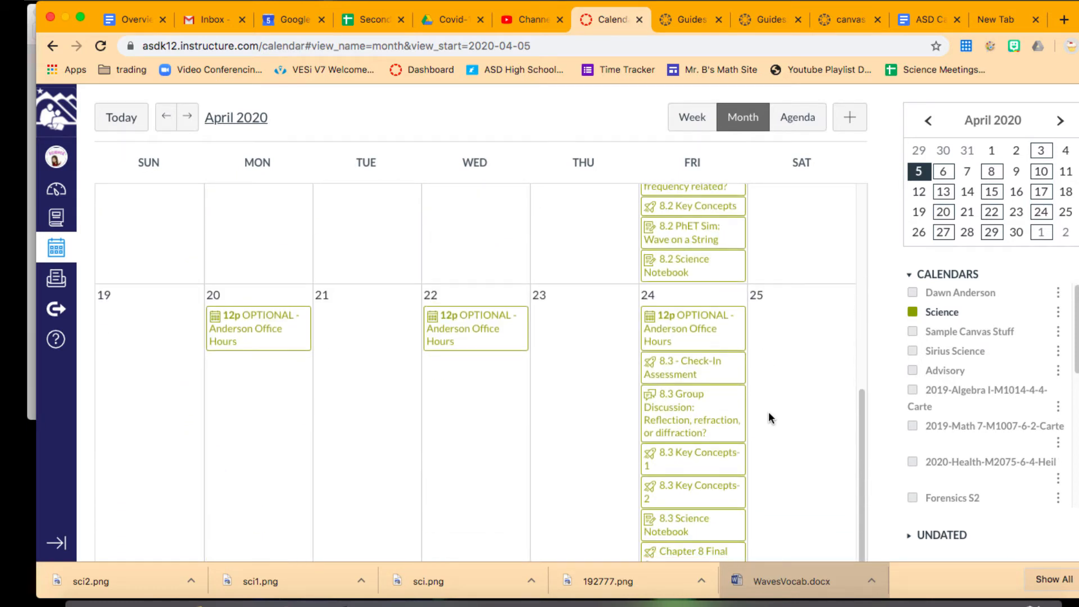
scroll(770, 417, "up", 3)
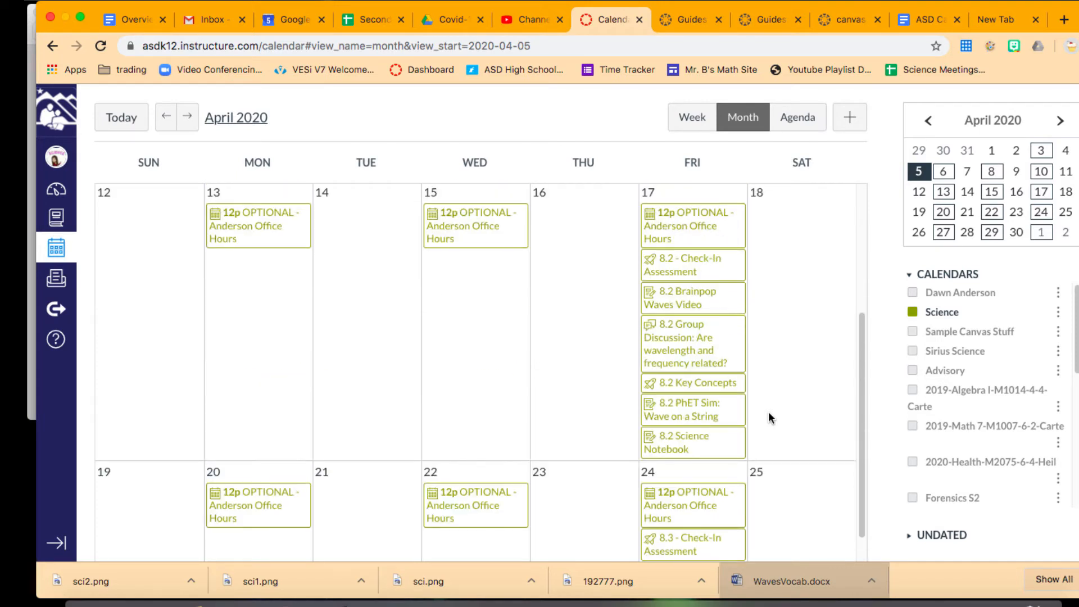
scroll(769, 417, "up", 4)
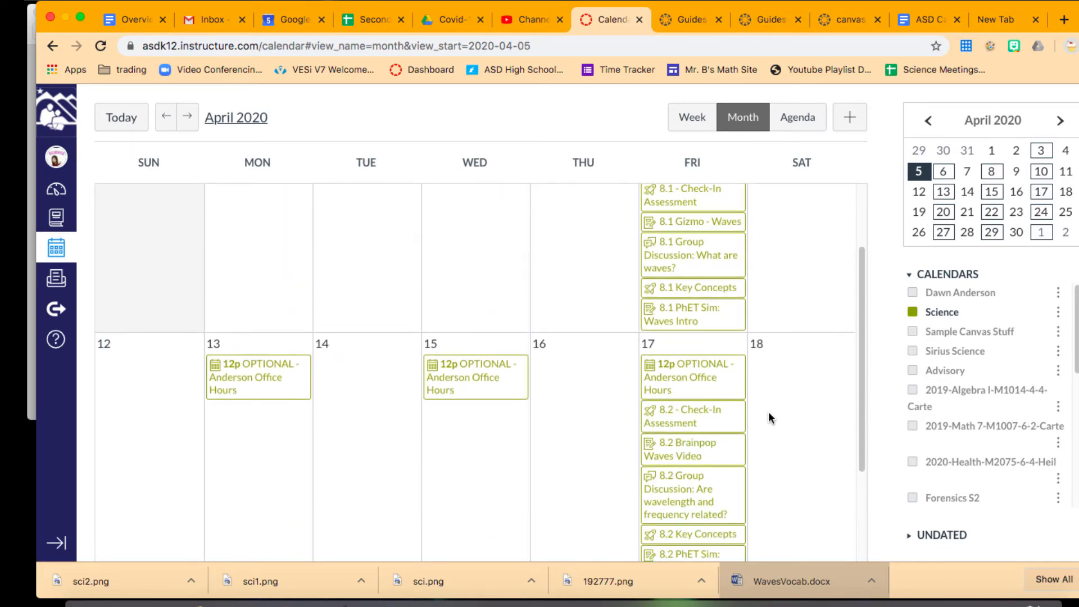
scroll(769, 417, "up", 1)
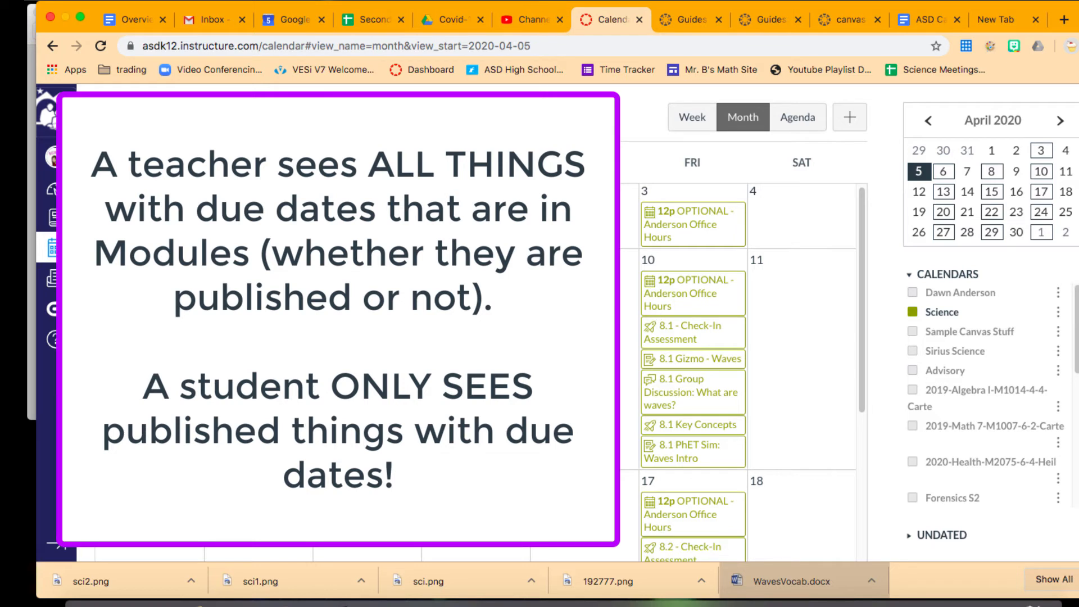
mouse_move(699, 466)
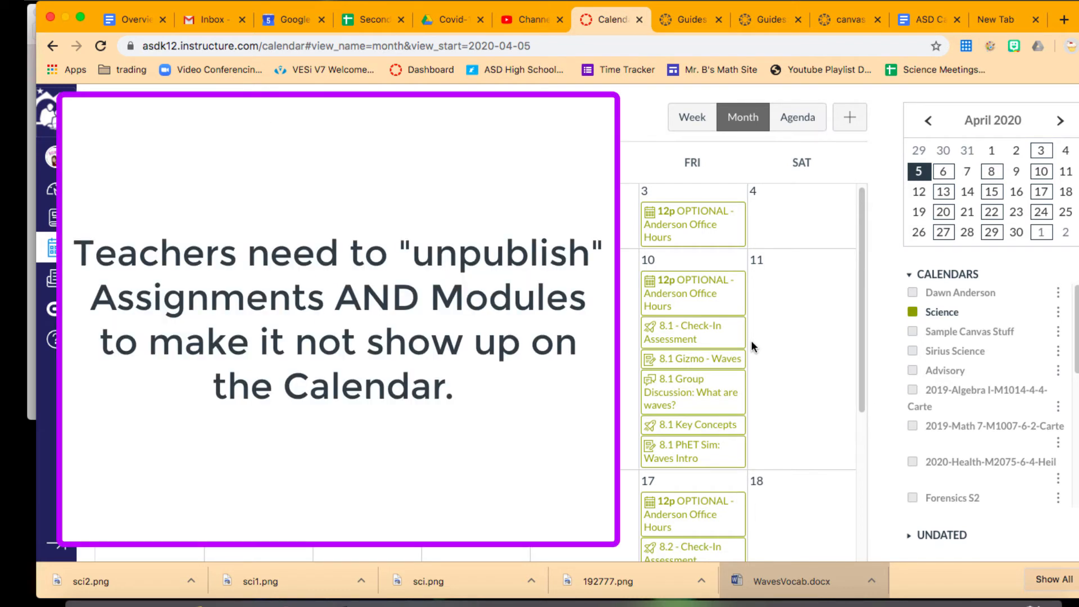
scroll(751, 339, "down", 10)
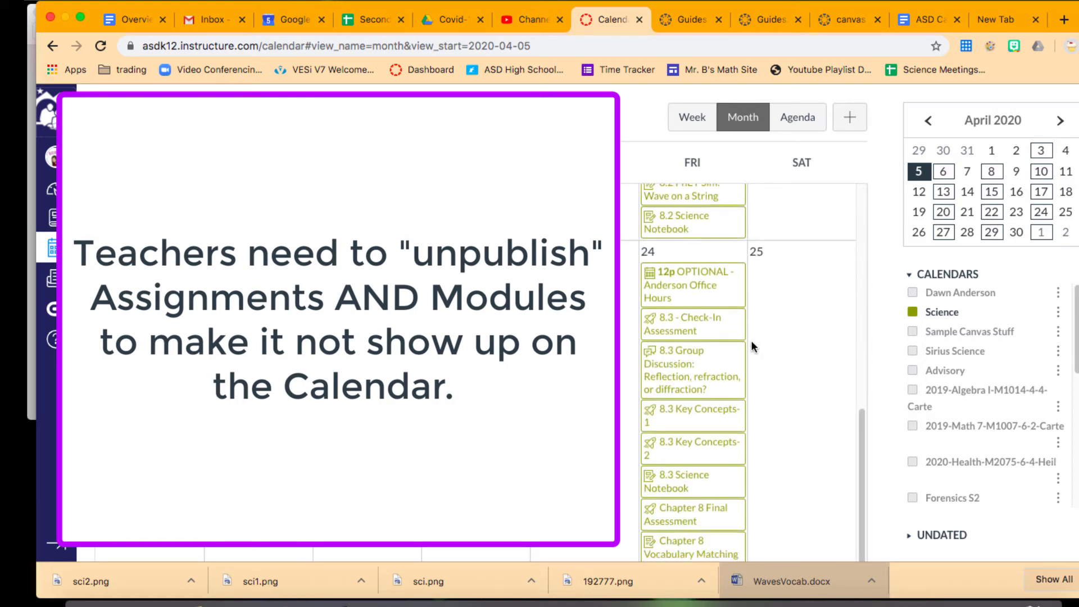
scroll(750, 340, "down", 5)
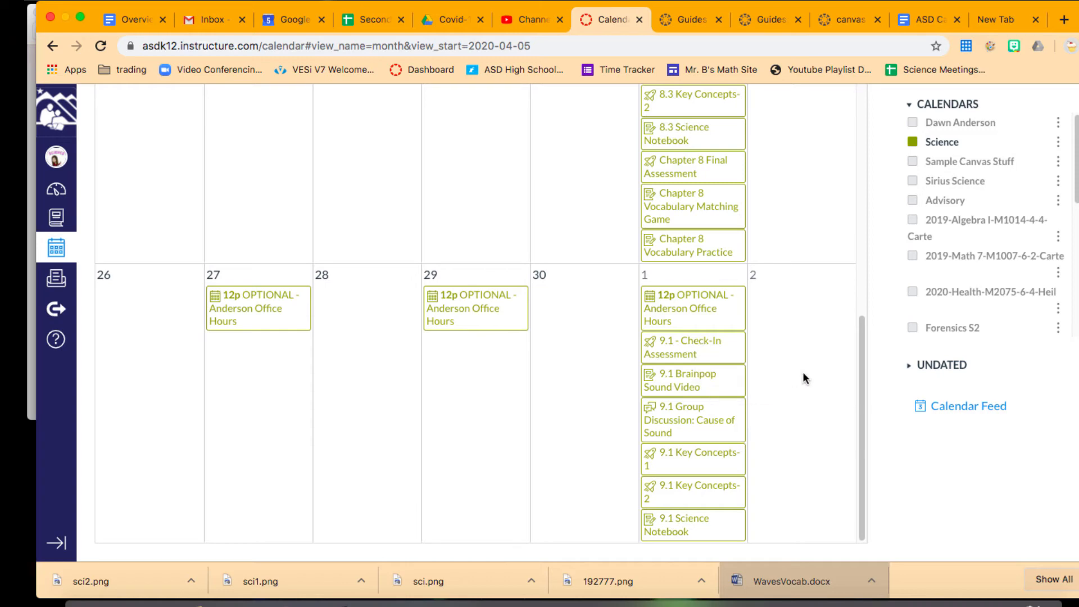
scroll(804, 378, "up", 8)
scroll(803, 378, "up", 5)
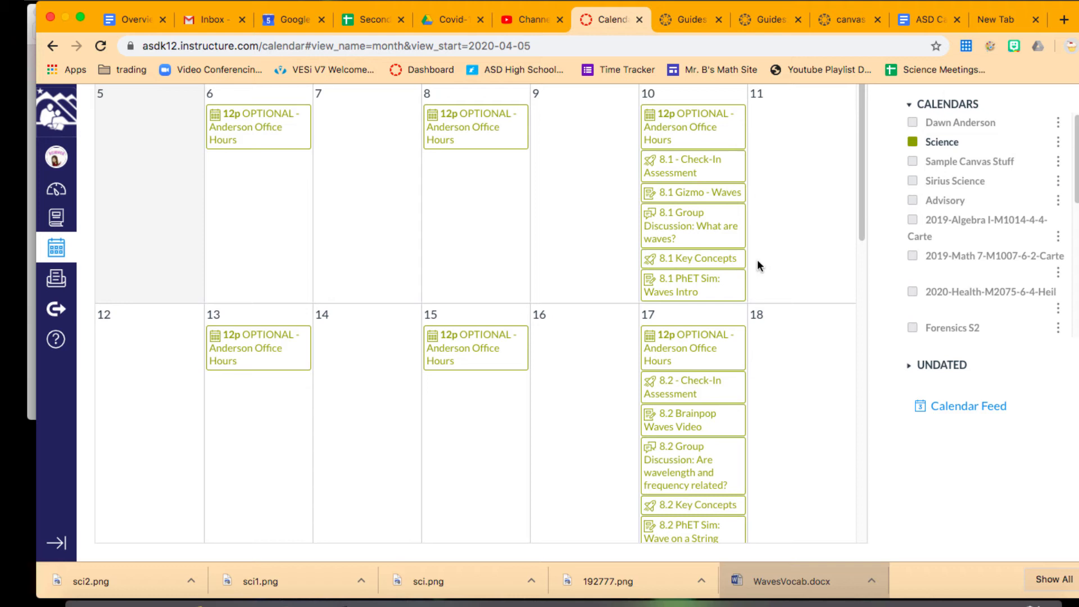
scroll(757, 266, "up", 3)
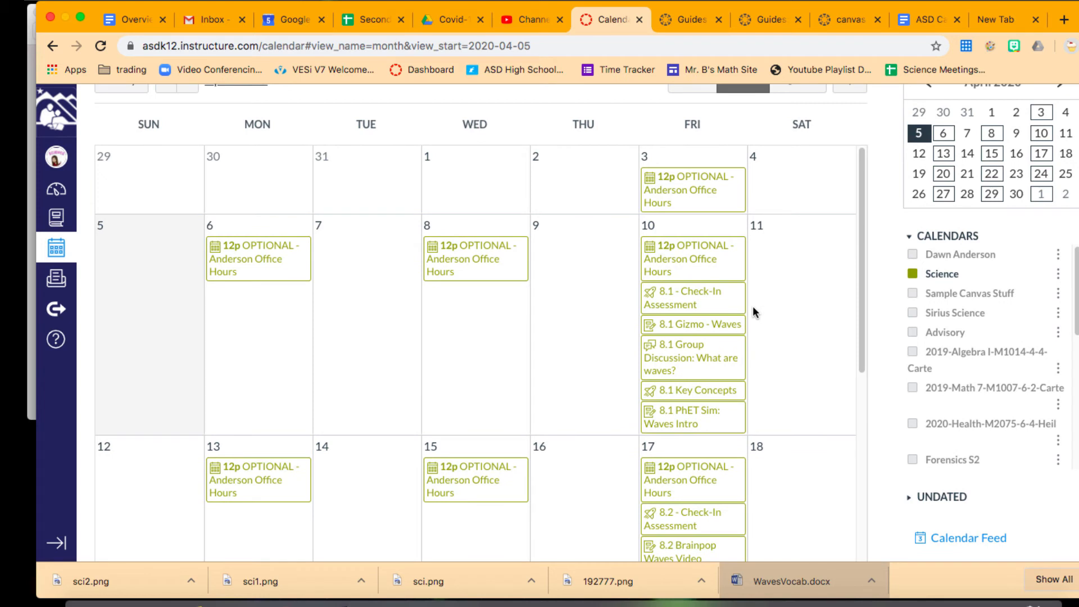
- Start a new calendar event on April 5 with the saved optional office hours title
scroll(753, 306, "up", 1)
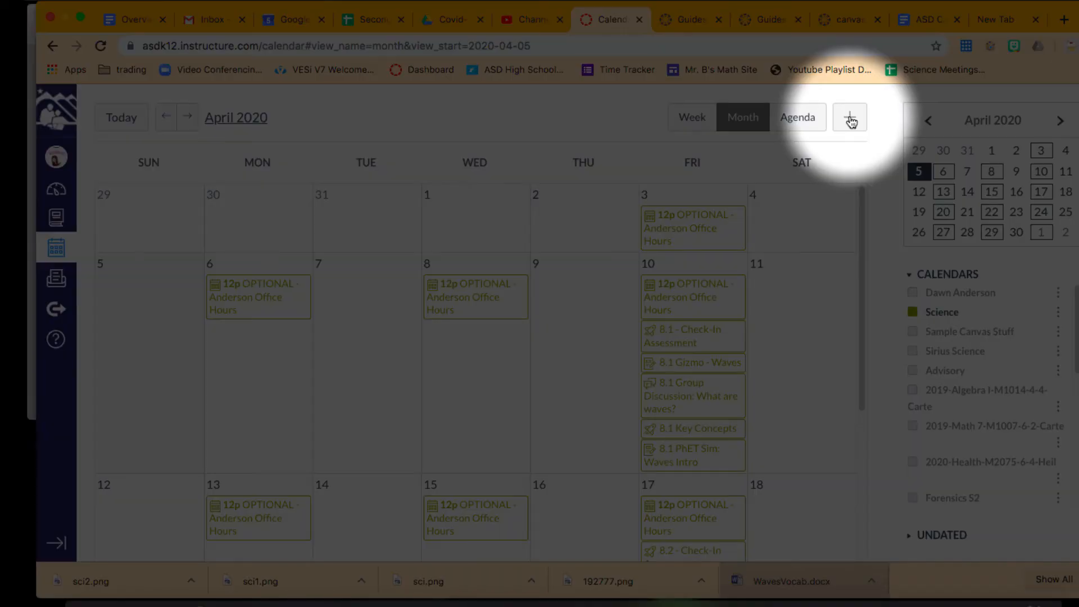
left_click(850, 121)
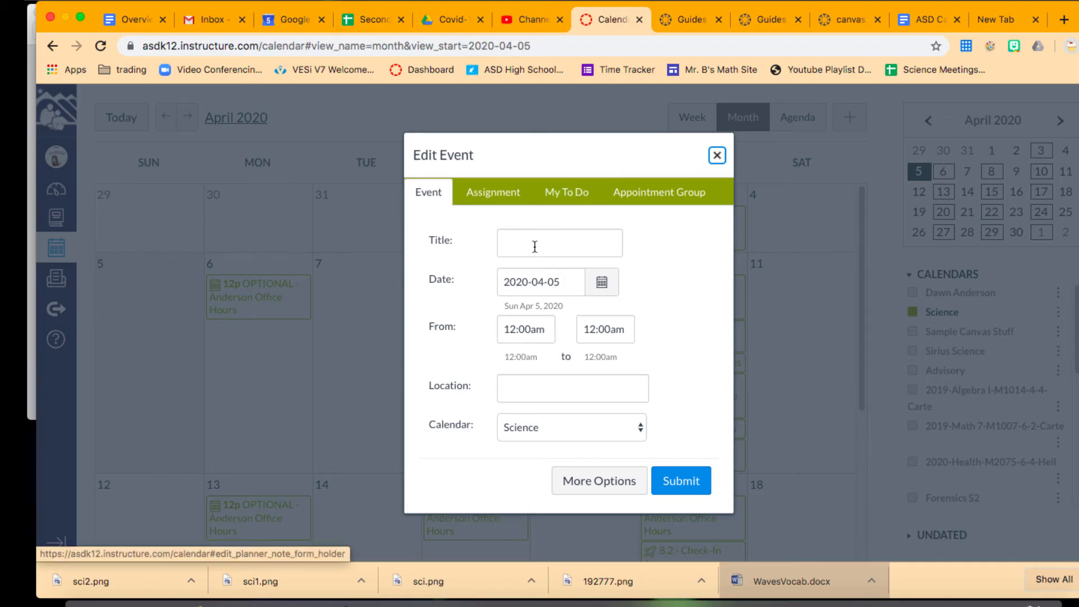
left_click(536, 247)
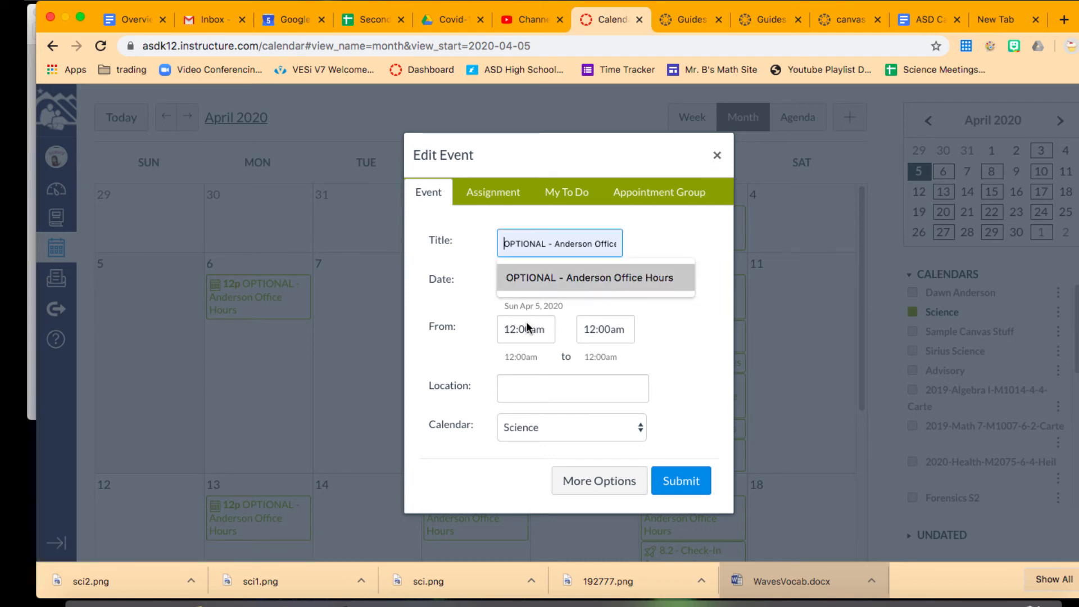
left_click(607, 279)
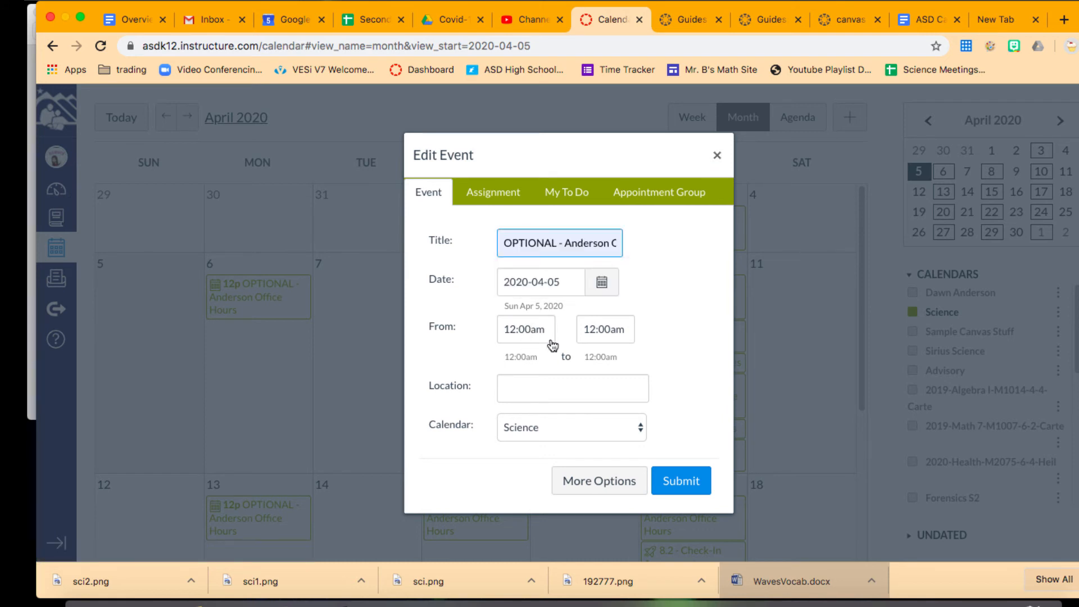
- Check the saved meeting details suggested for the event's location, leaving the location blank
left_click(555, 388)
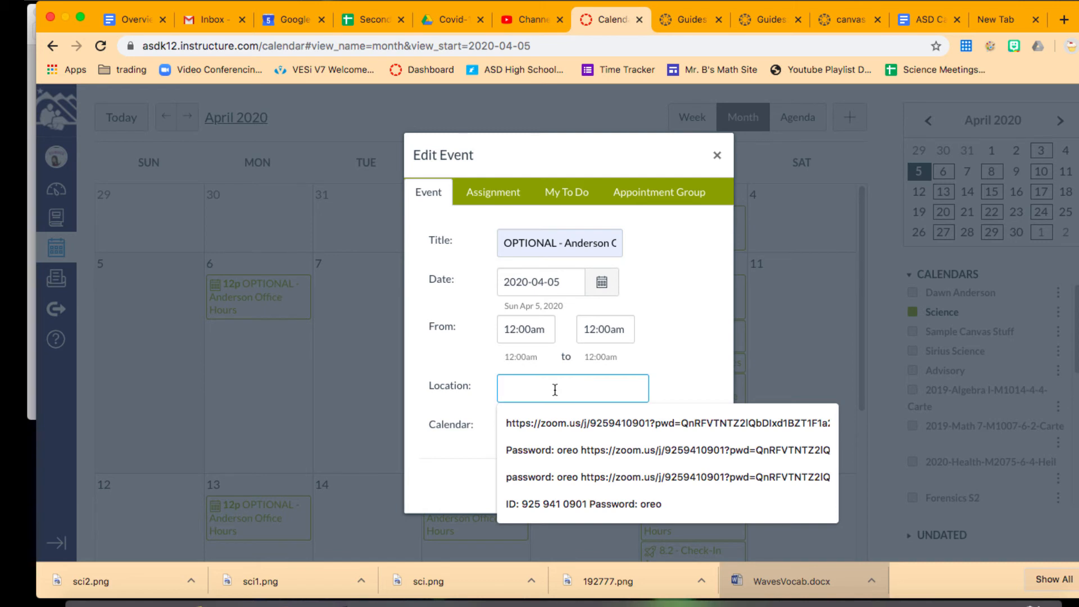
key("Down")
key("Down")
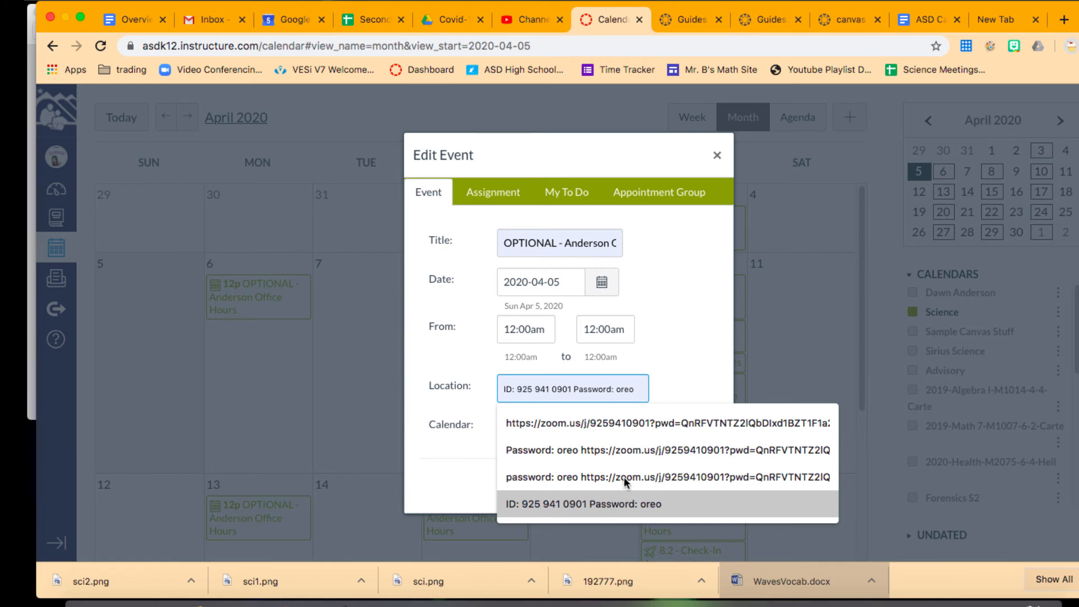
left_click(665, 411)
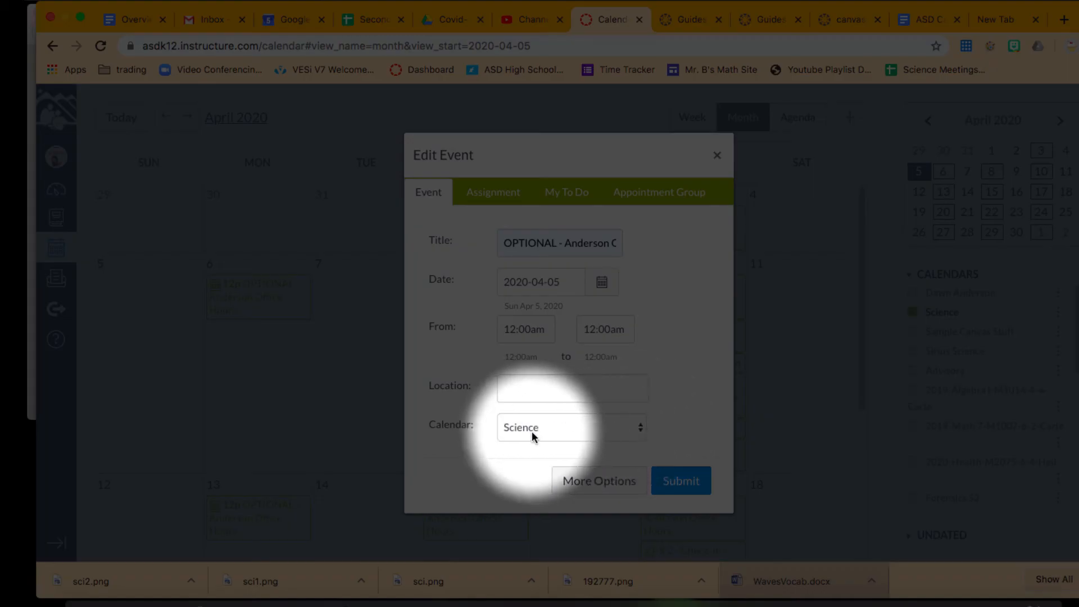
- Keep Science as the event's calendar and open the event's additional options
left_click(528, 430)
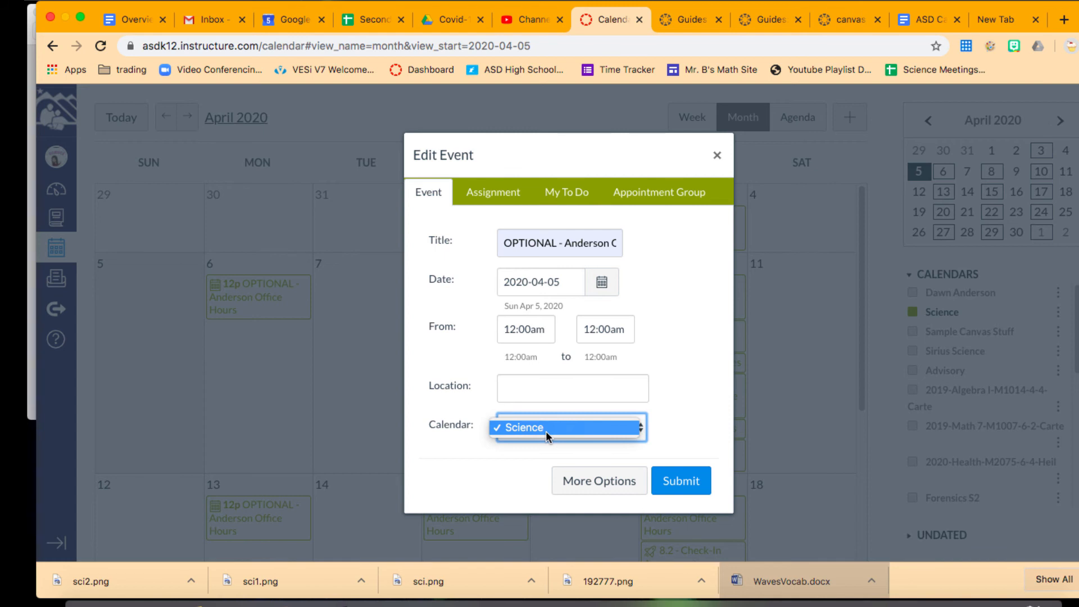
left_click(597, 480)
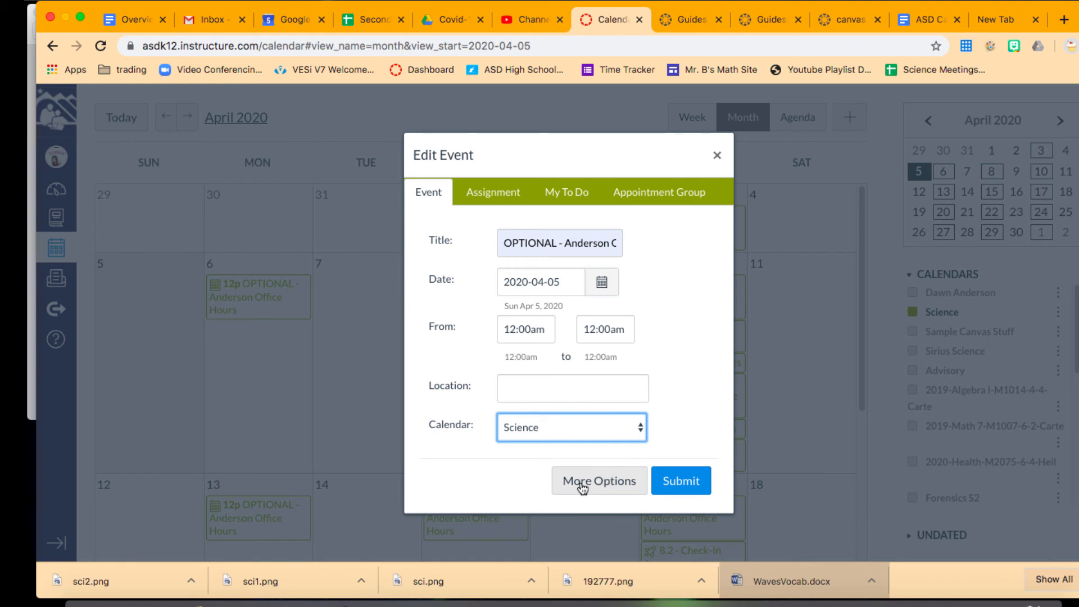
left_click(582, 484)
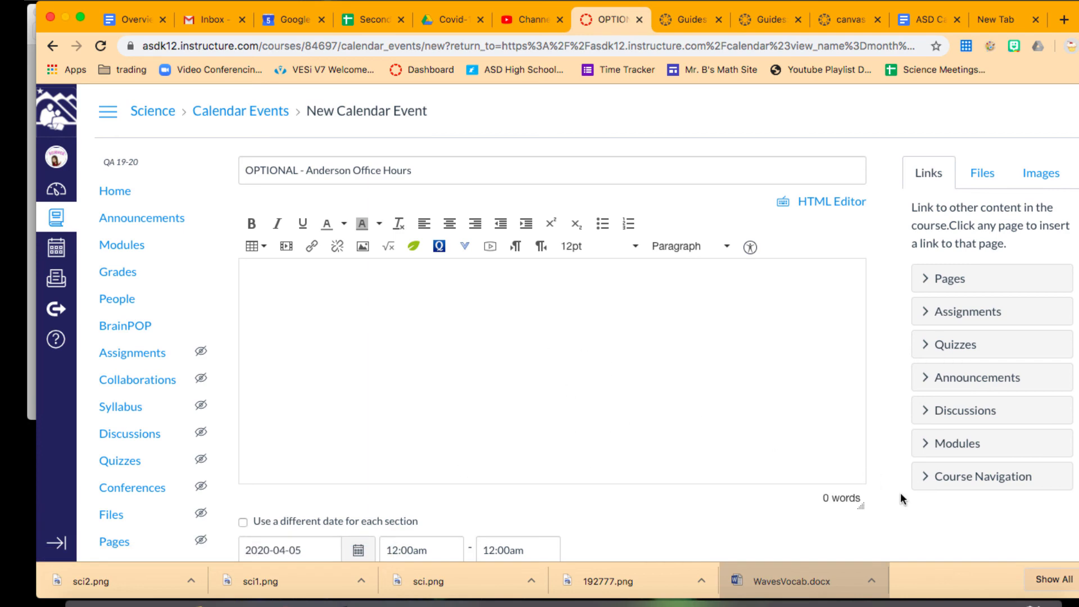
- Review the new event's description, date, location, address and duplicate settings, and cancel it without creating the event
scroll(900, 499, "down", 5)
scroll(900, 498, "up", 5)
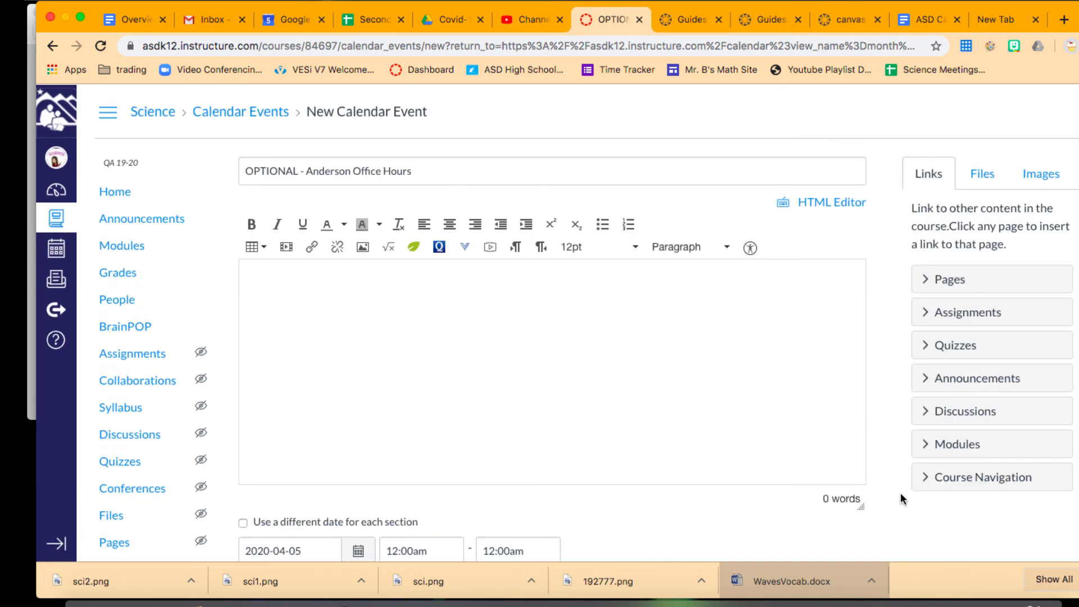
scroll(900, 495, "down", 5)
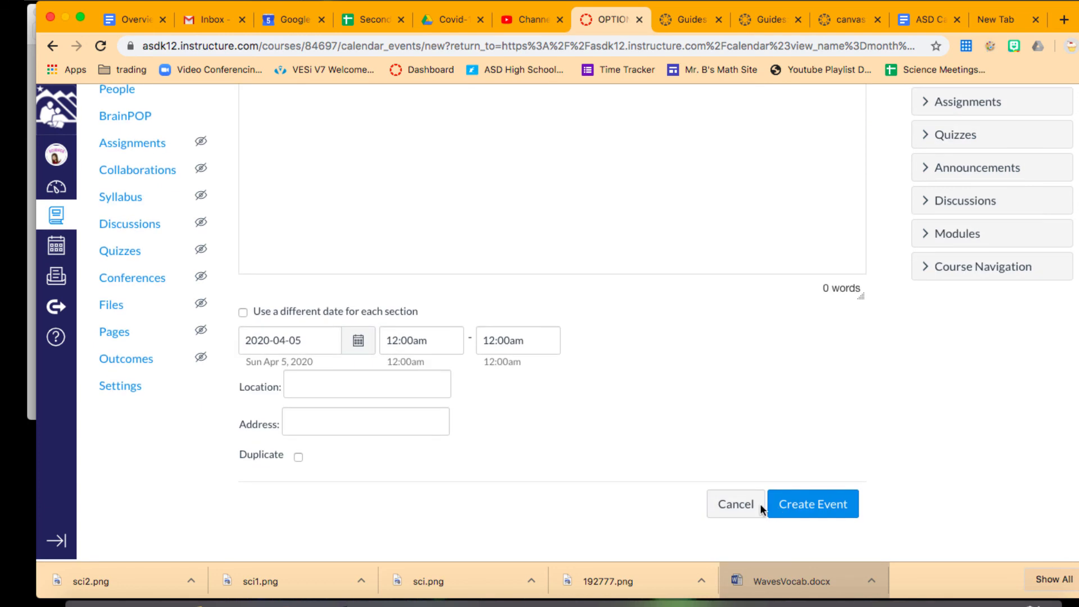
left_click(727, 507)
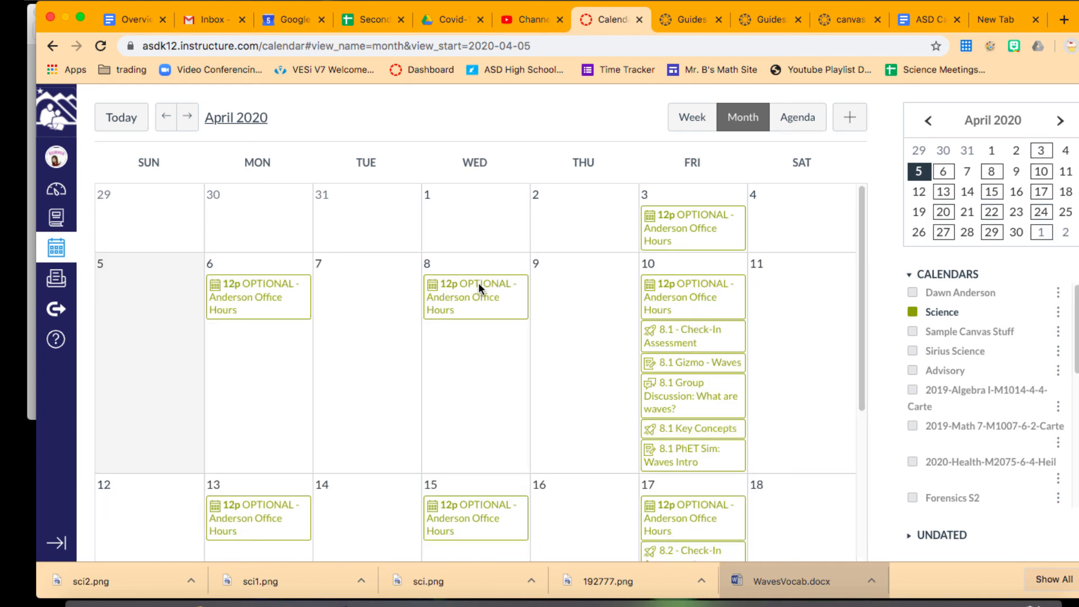
- Check the date, time, calendar and location details of the April 8 optional office hours event, and close them
mouse_move(481, 289)
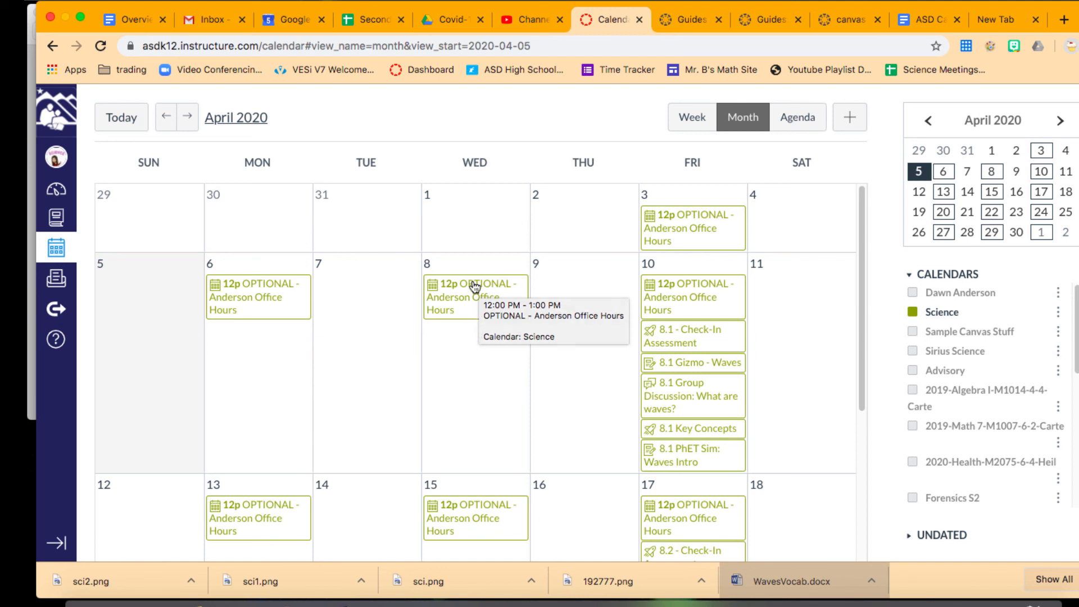
left_click(474, 286)
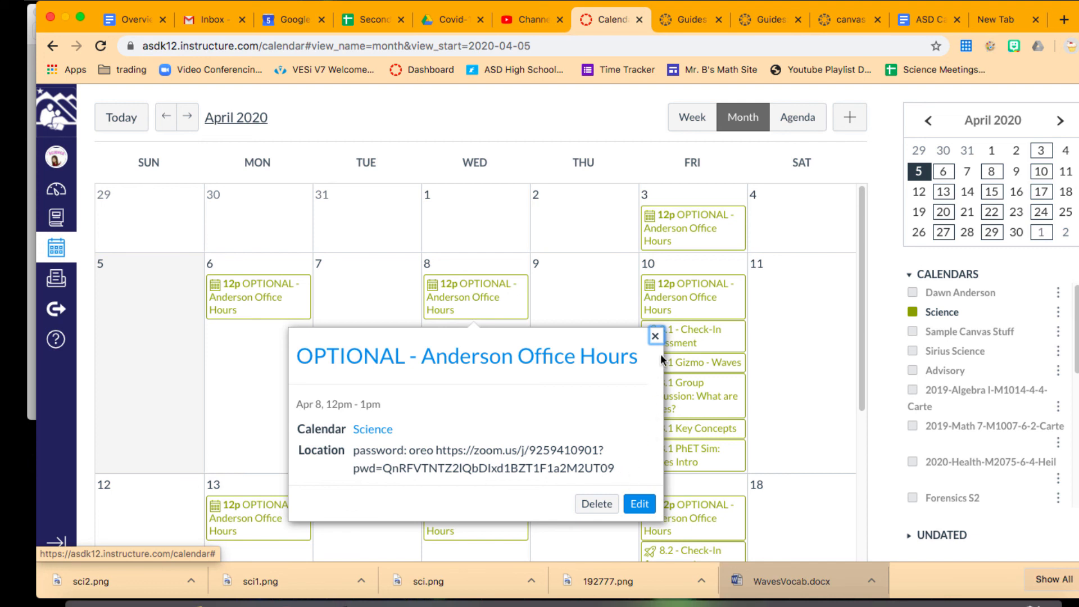
left_click(655, 337)
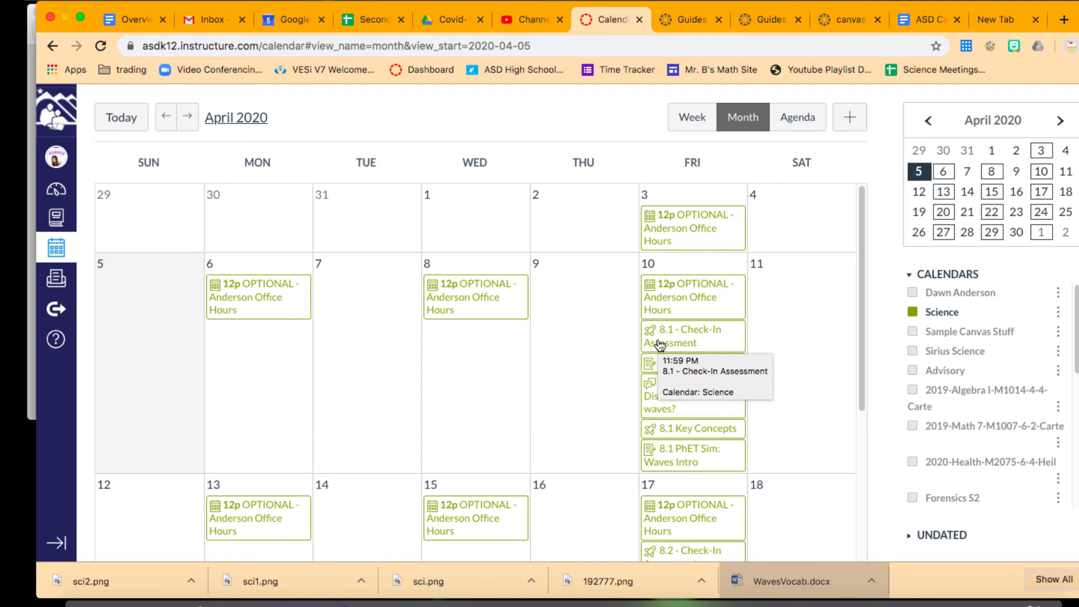
left_click(691, 1)
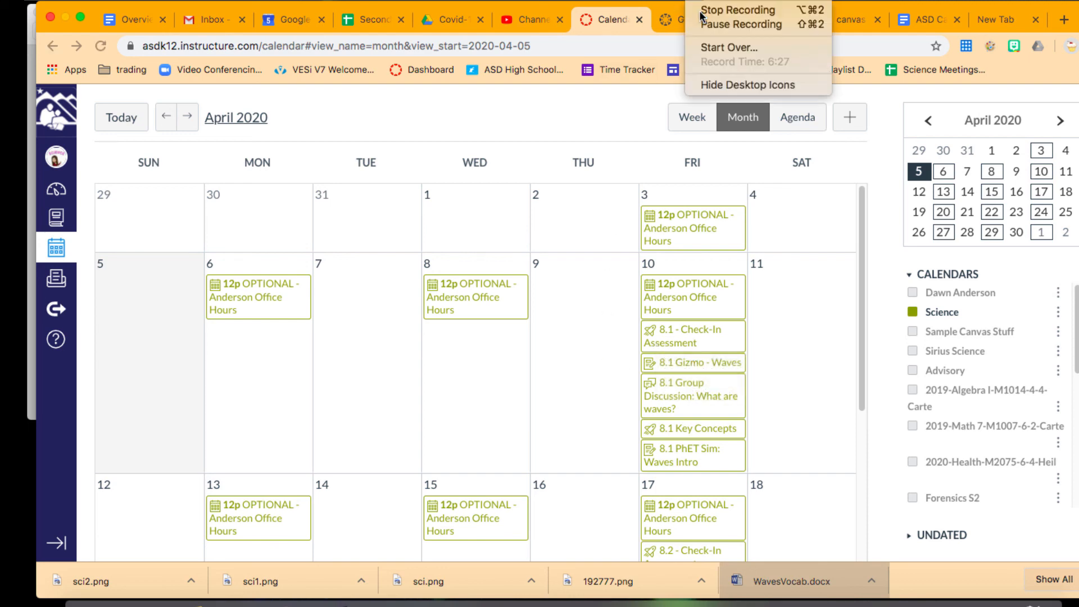